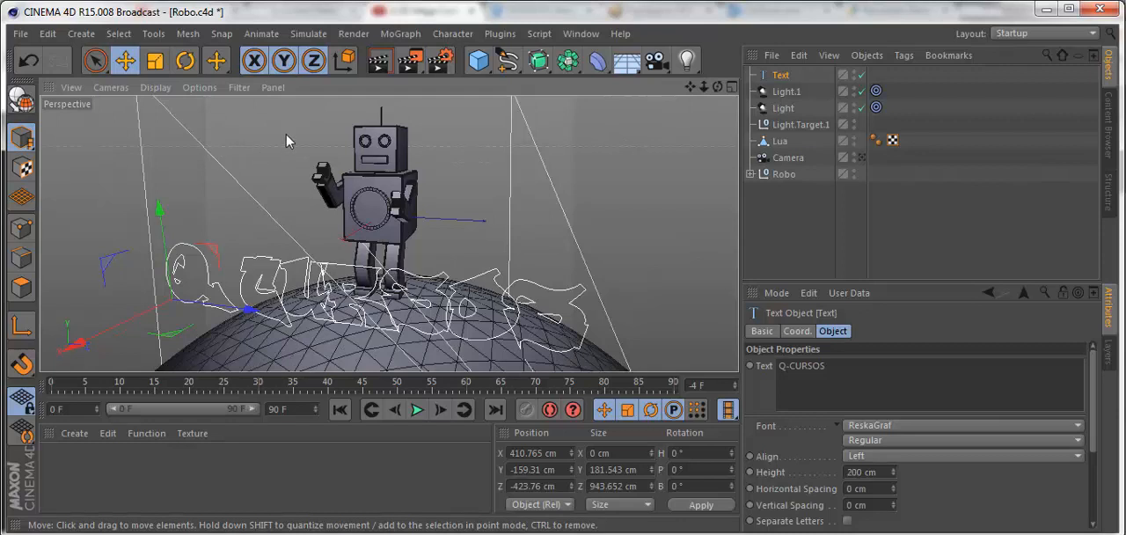
- Extrude the Q-CURSOS text spline and set its movement to 76 cm in X and 0 cm in Z
left_click(547, 67)
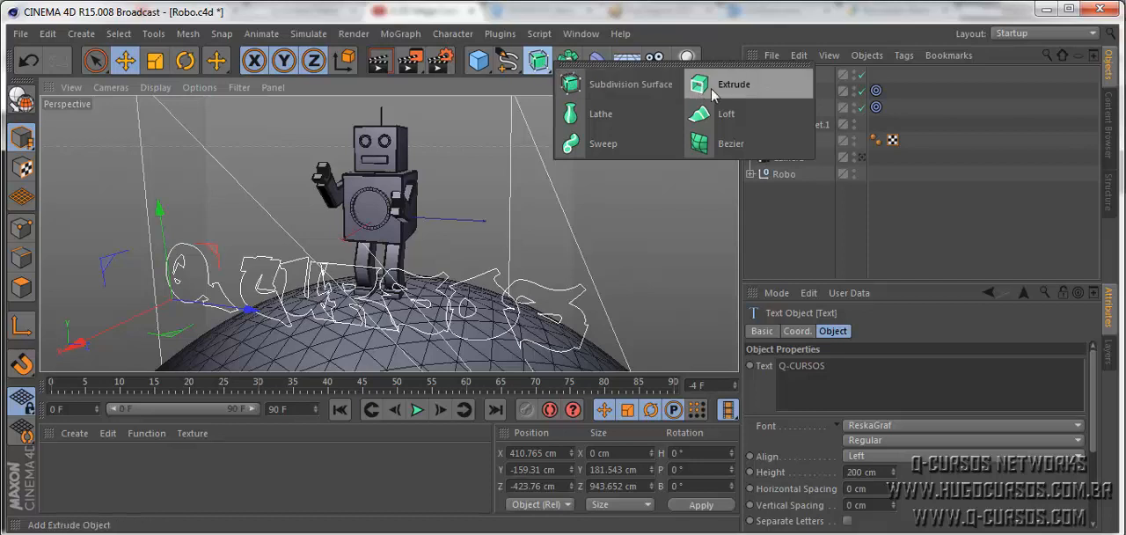
left_click(745, 92, "alt")
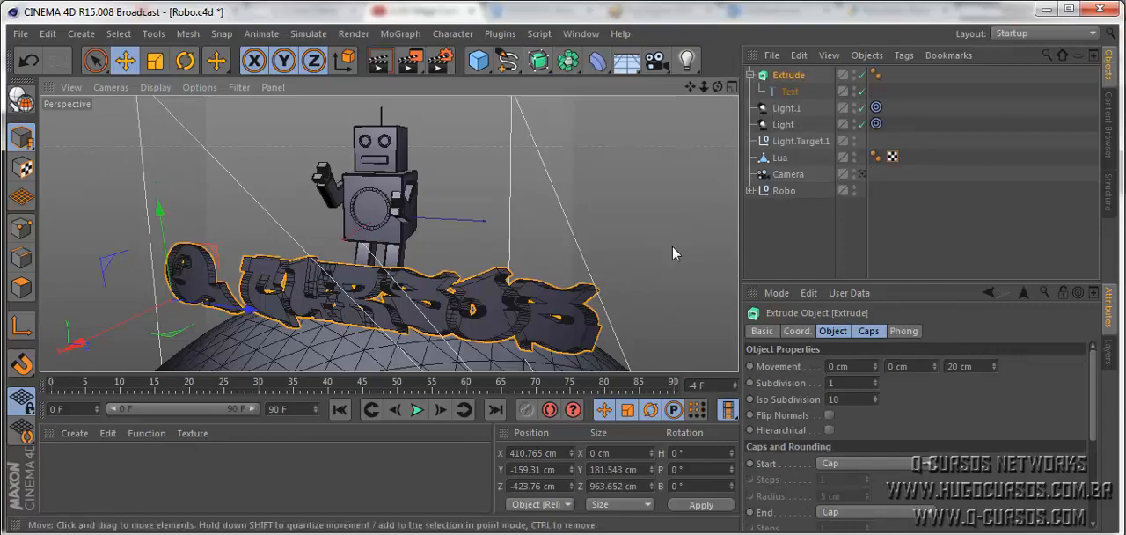
left_click_drag(671, 276, 607, 303, "alt")
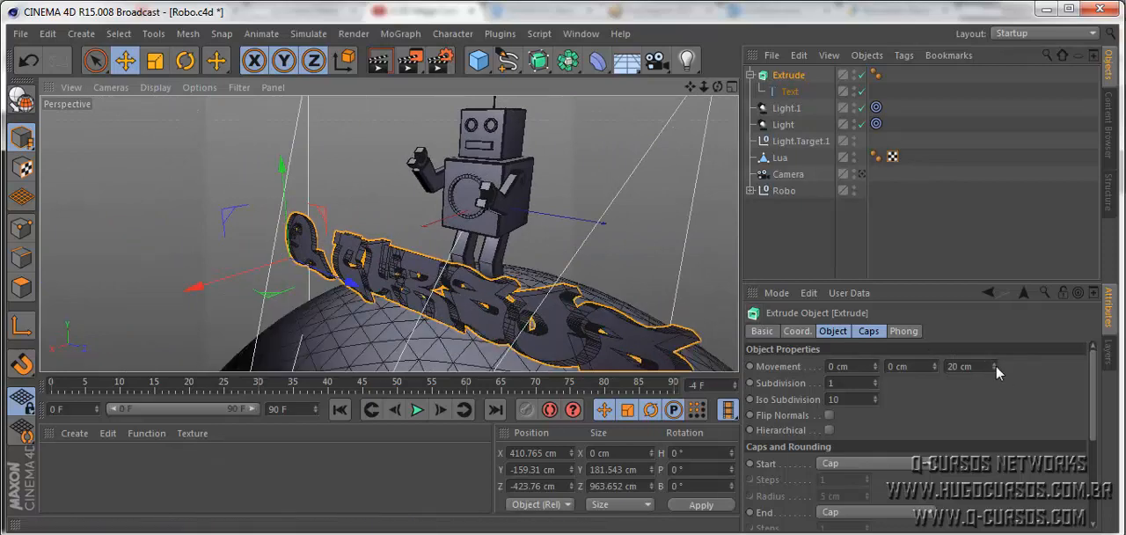
left_click_drag(995, 363, 928, 371)
type("0")
key("Return")
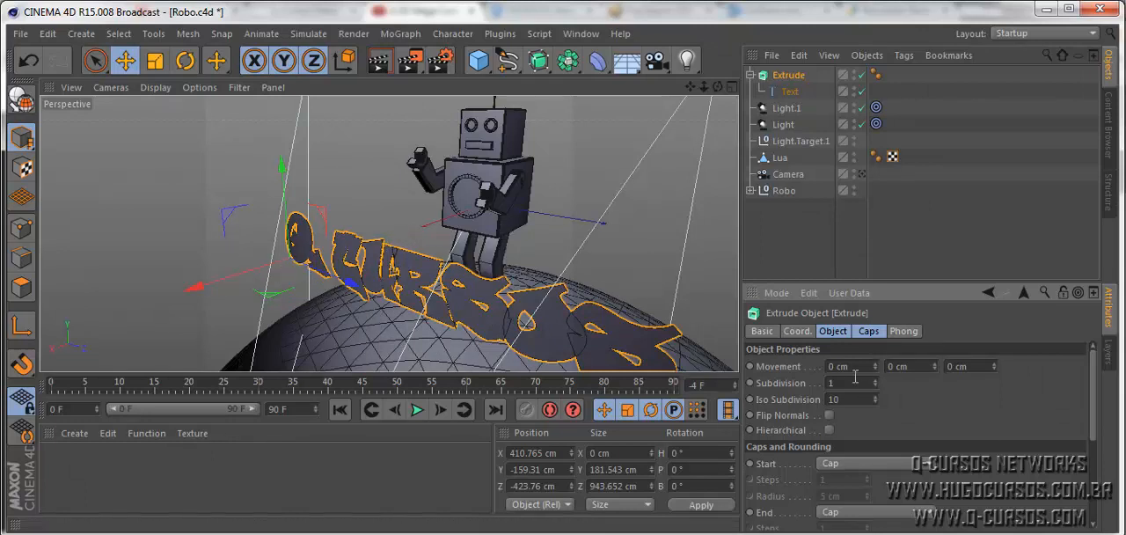
mouse_move(874, 368)
left_mouse_down()
mouse_move(899, 367)
mouse_move(833, 368)
mouse_move(937, 368)
mouse_move(879, 364)
left_mouse_up()
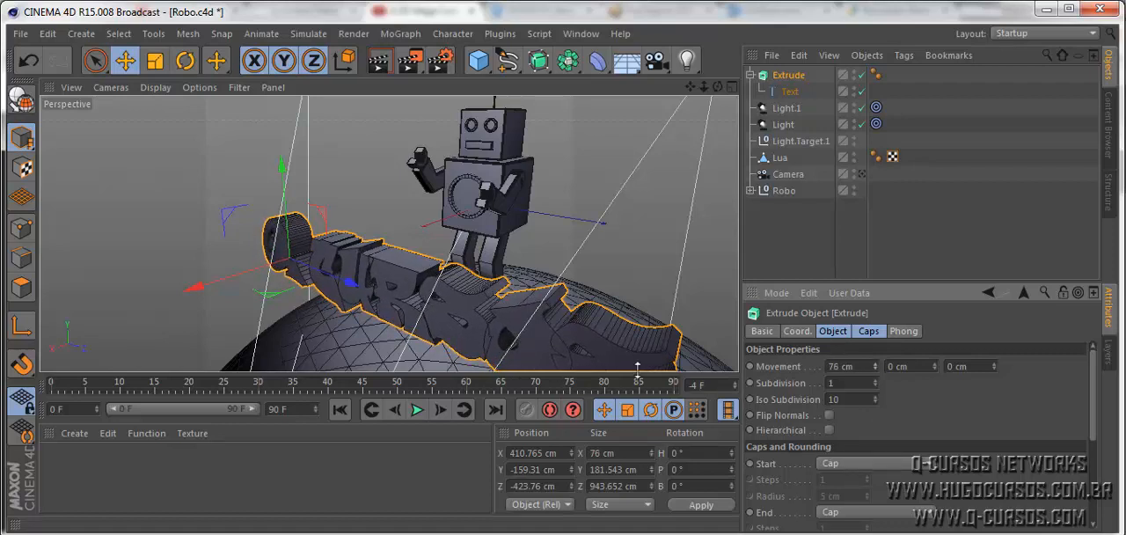
- Deselect the extruded text and render the scene to the Picture Viewer to check the lettering's depth
left_click_drag(630, 245, 679, 269, "alt")
mouse_move(238, 317)
left_mouse_down("alt")
mouse_move(466, 338)
mouse_move(340, 320)
mouse_move(238, 269)
mouse_move(301, 273)
mouse_move(317, 297)
mouse_move(236, 302)
left_mouse_up("alt")
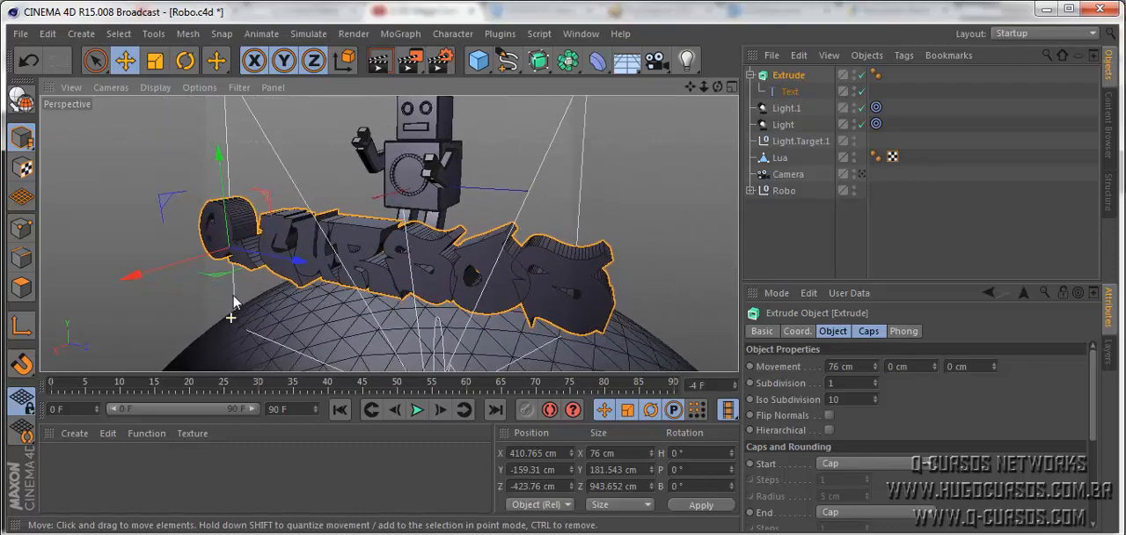
scroll(279, 242, "up", 6)
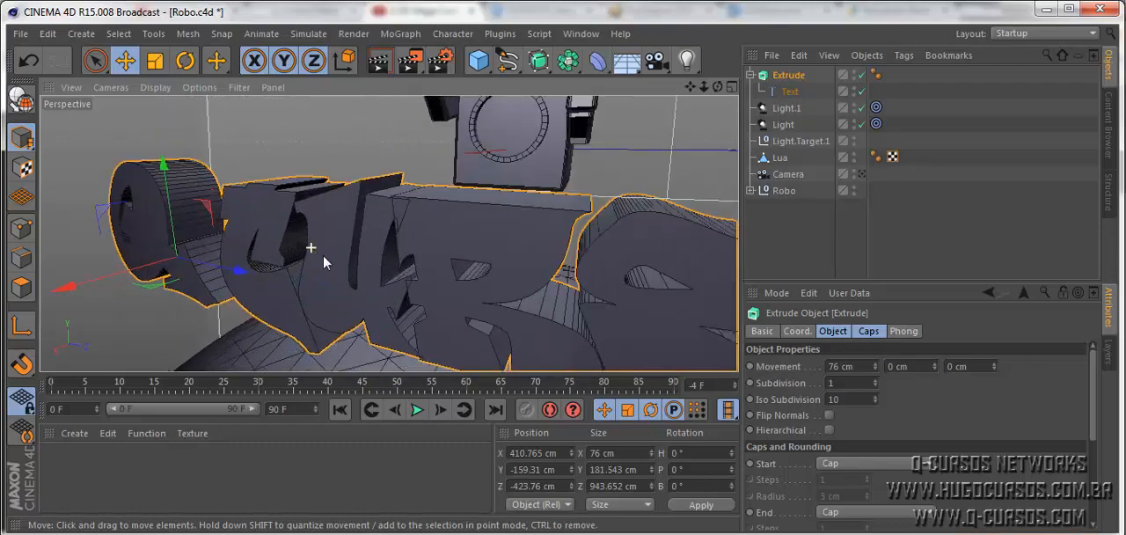
scroll(348, 275, "down", 8)
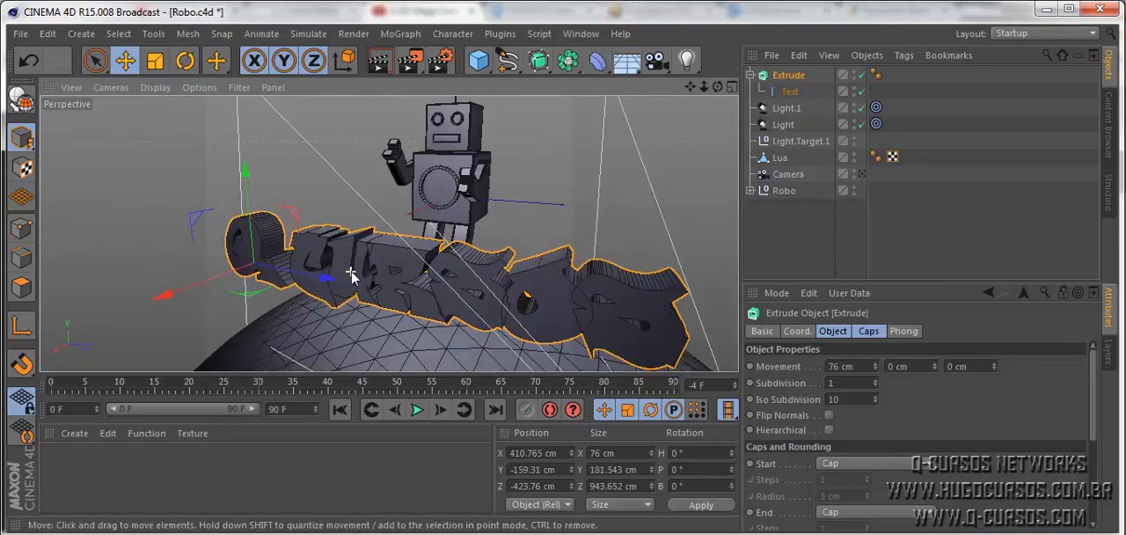
scroll(350, 274, "up", 6)
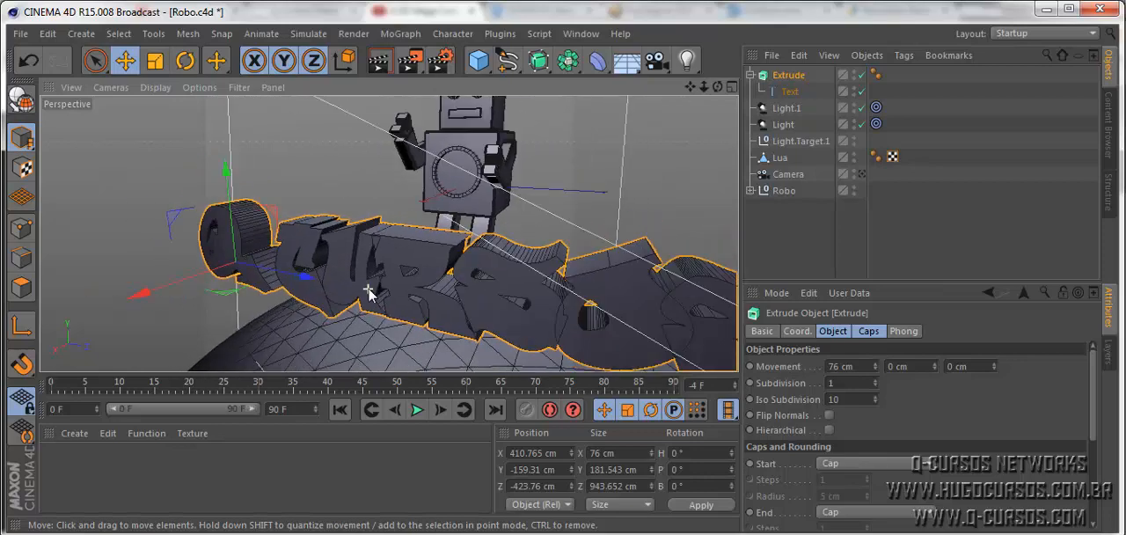
scroll(369, 293, "down", 3)
left_click(630, 272)
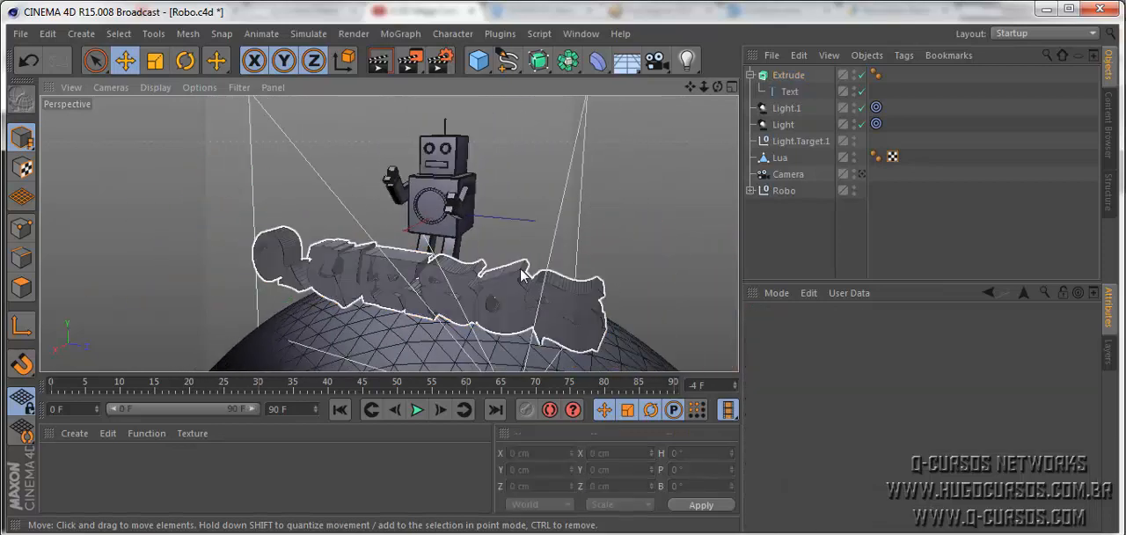
left_click(415, 64)
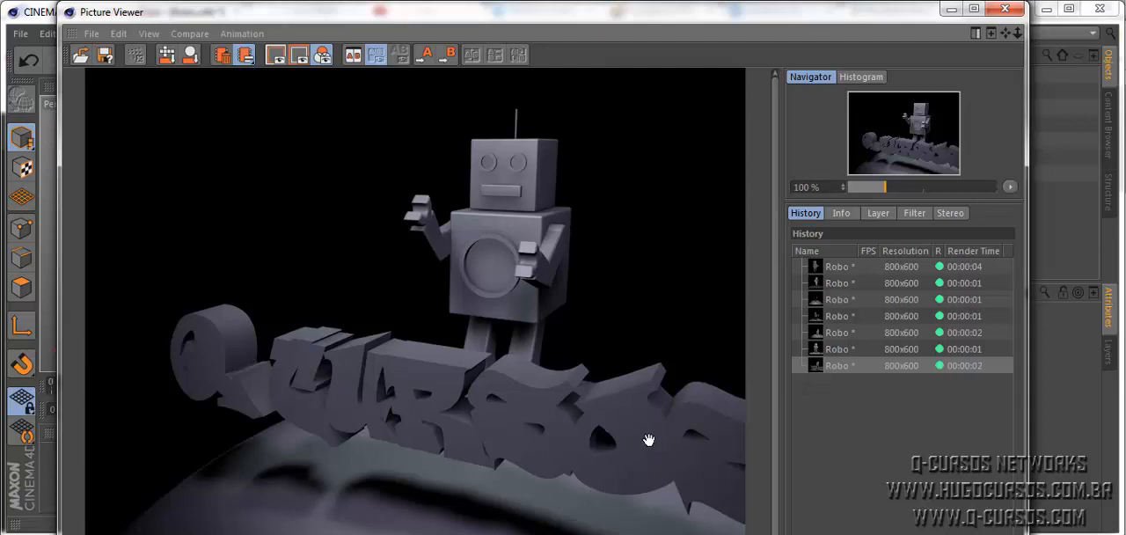
left_click(1005, 13)
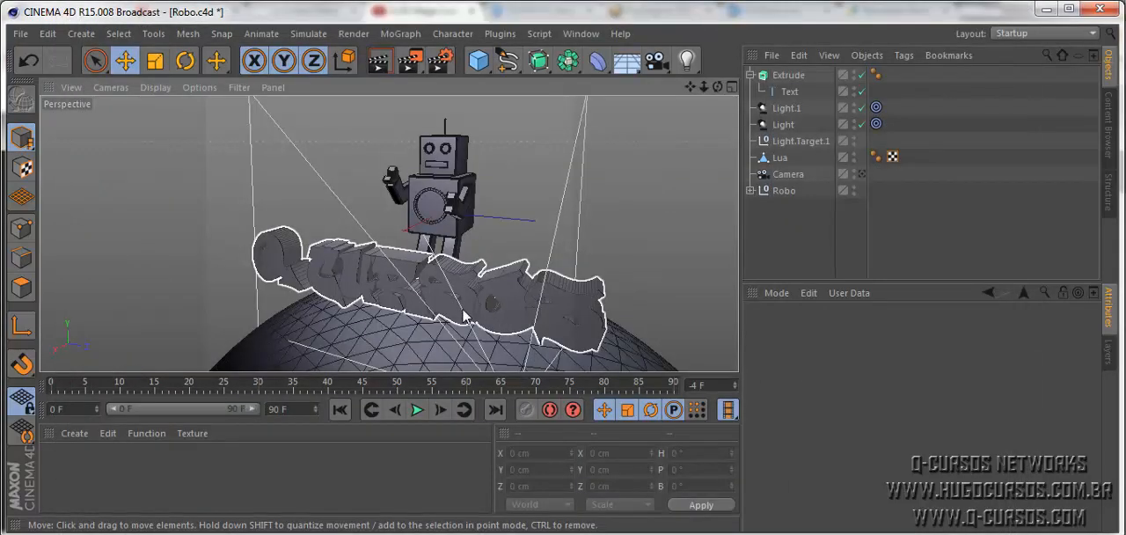
- Try a subdivision of 3 on the extruded text and set it back to 1
left_click(464, 311)
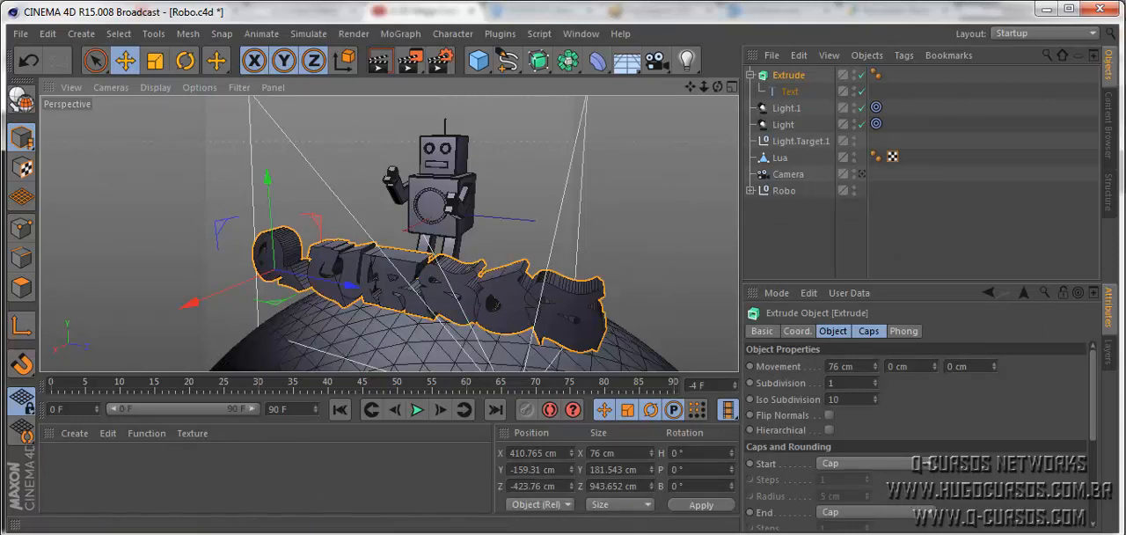
scroll(1095, 437, "down", 5)
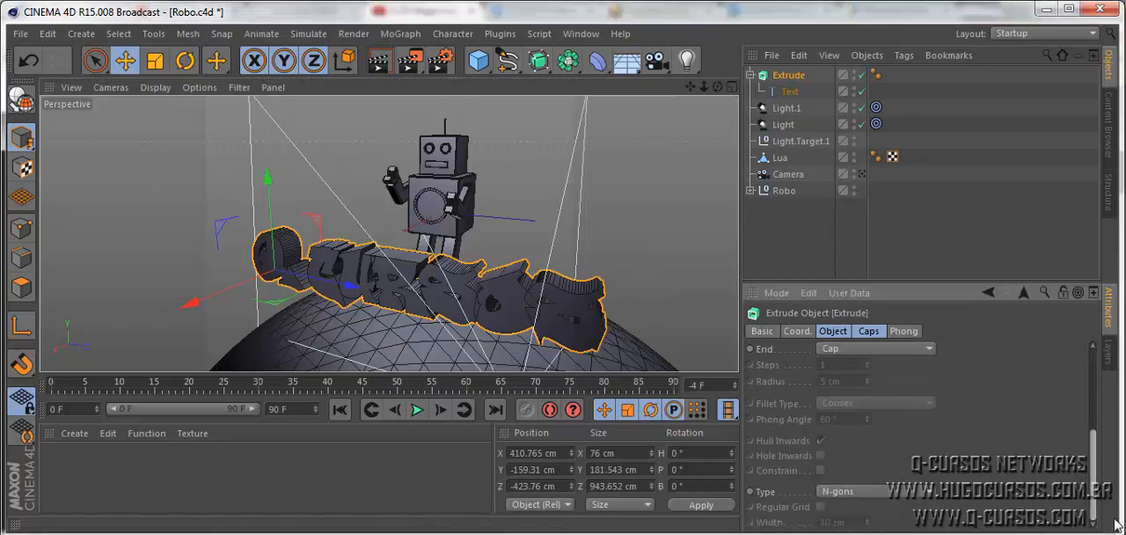
scroll(1095, 437, "up", 5)
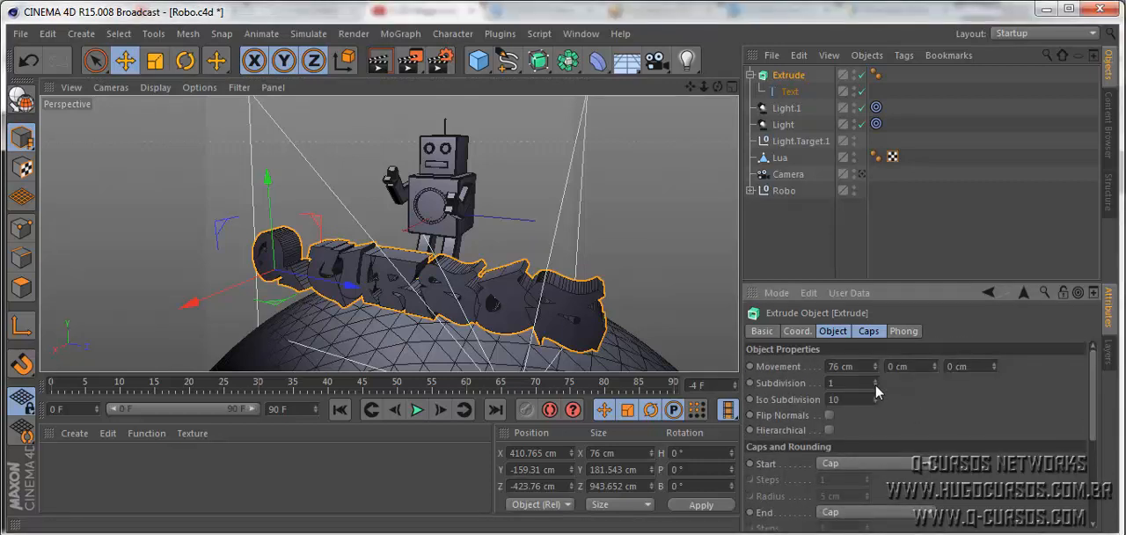
left_click(875, 381)
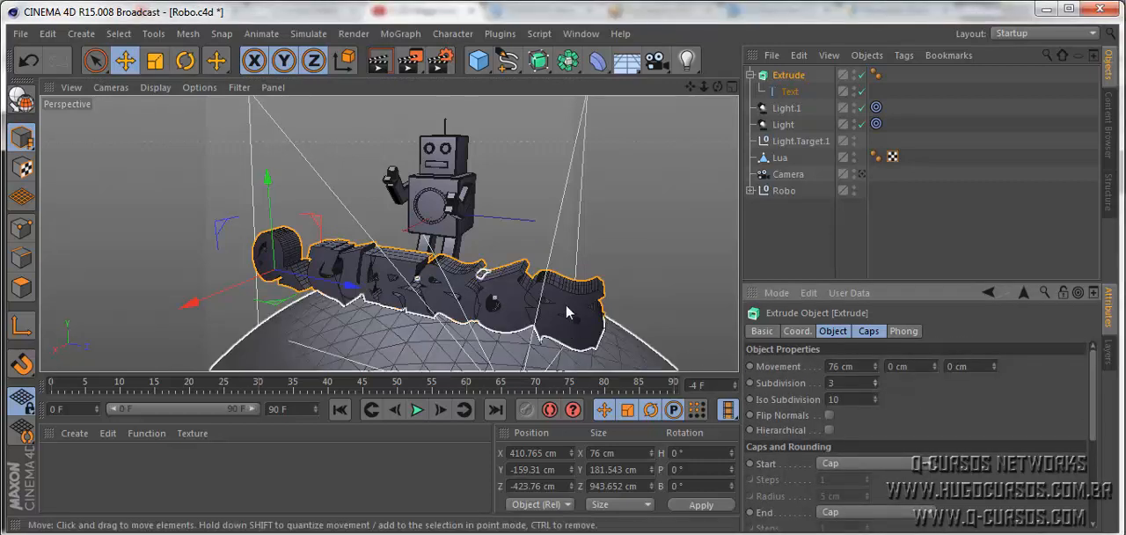
left_click(875, 386)
- Scale the extruded Q-CURSOS text uniformly to about 47 % of its size
left_click_drag(438, 304, 543, 254, "alt")
scroll(257, 290, "up", 2)
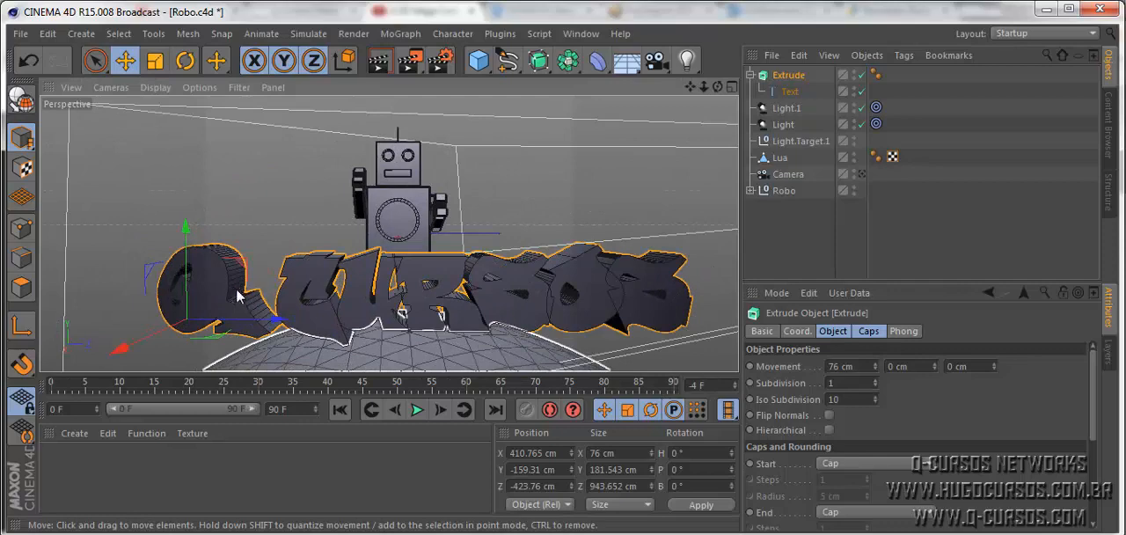
scroll(280, 301, "up", 2)
scroll(275, 306, "down", 1)
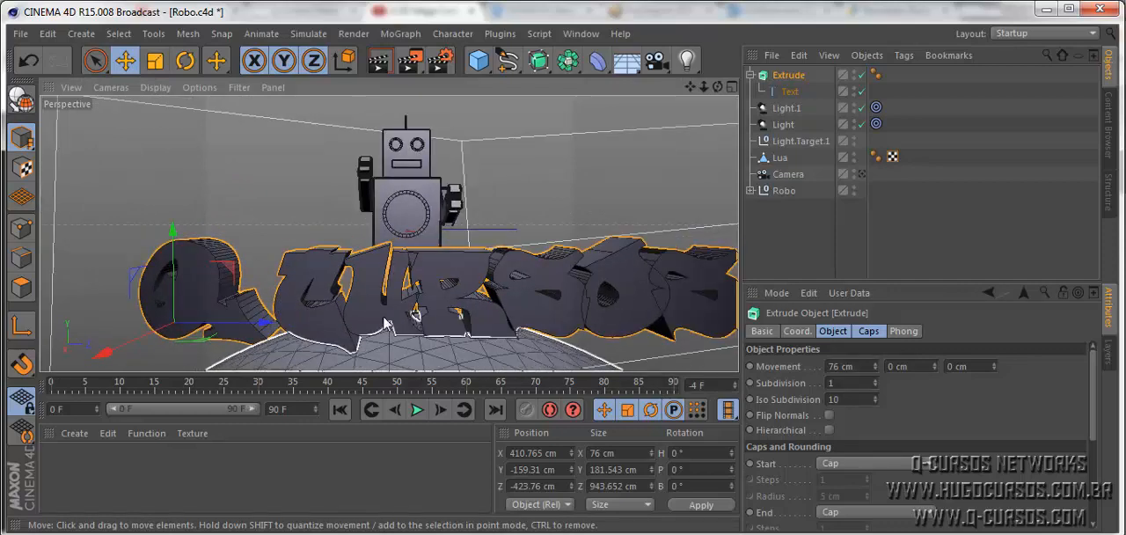
middle_click_drag(385, 323, 360, 309, "alt")
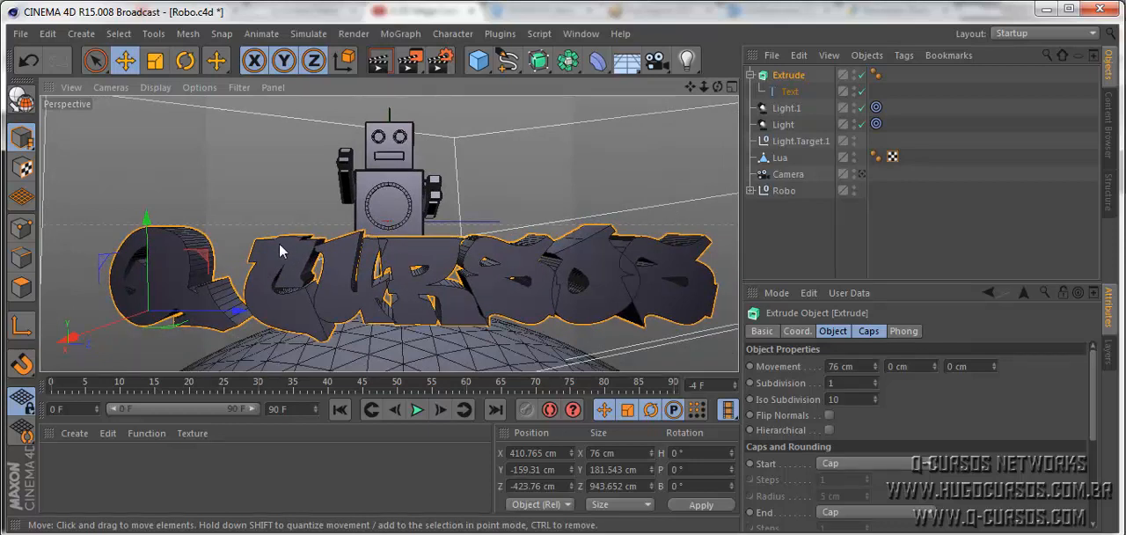
left_click(155, 60)
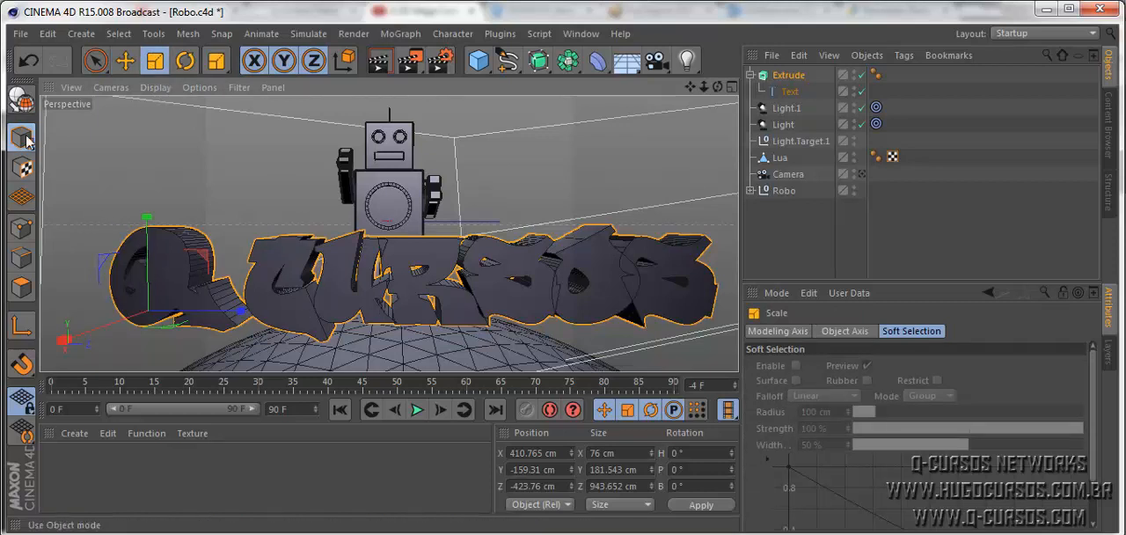
left_click_drag(147, 220, 214, 271)
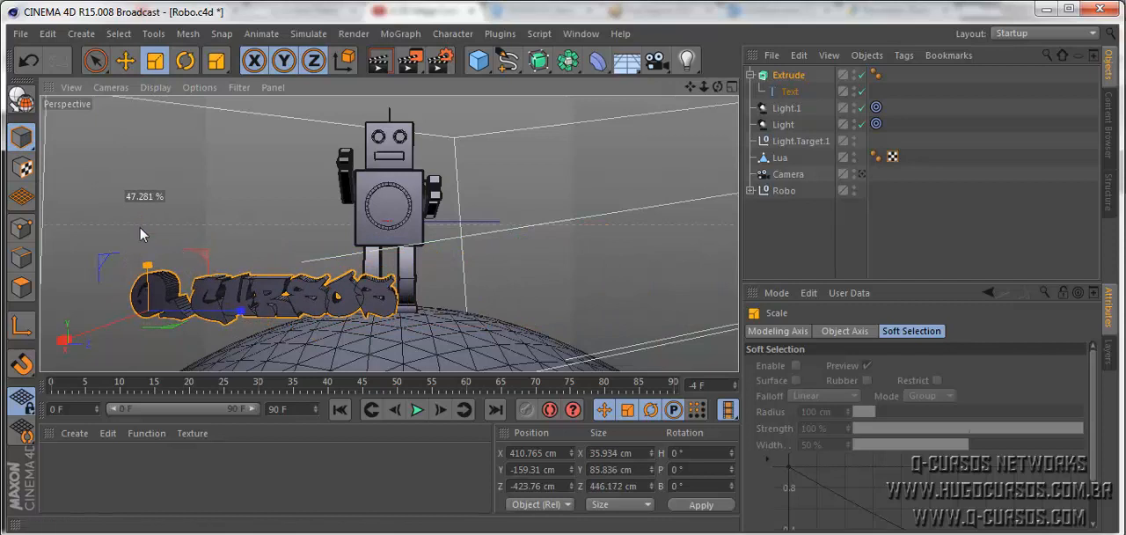
- Move the extruded text onto the moon in front of the robot's legs, to about Y -214 cm and Z -200 cm
key("e")
left_click_drag(231, 309, 370, 315)
left_click_drag(285, 254, 294, 292)
scroll(365, 317, "up", 3)
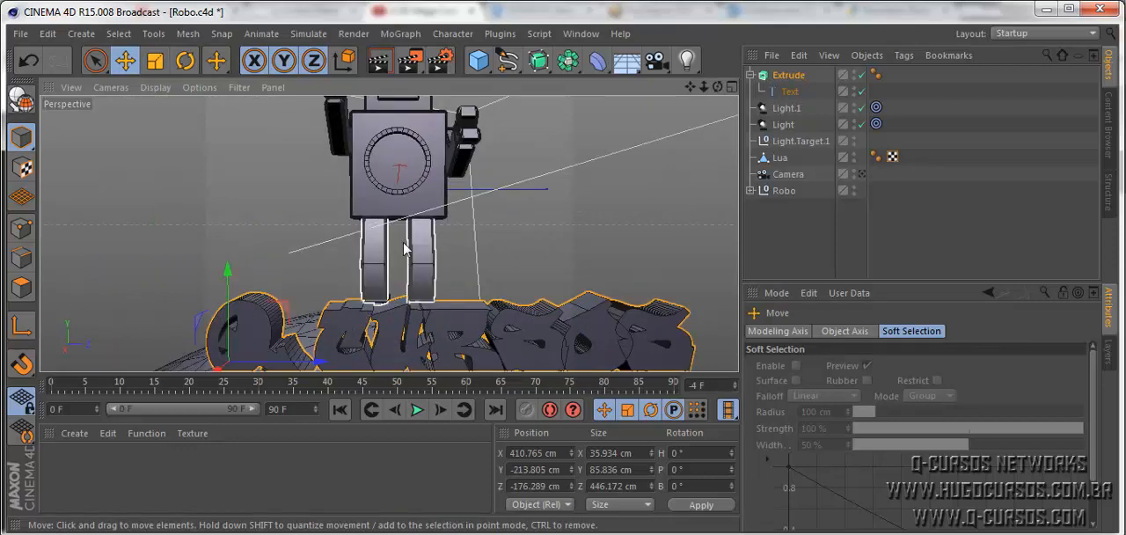
left_click_drag(404, 244, 394, 223, "alt")
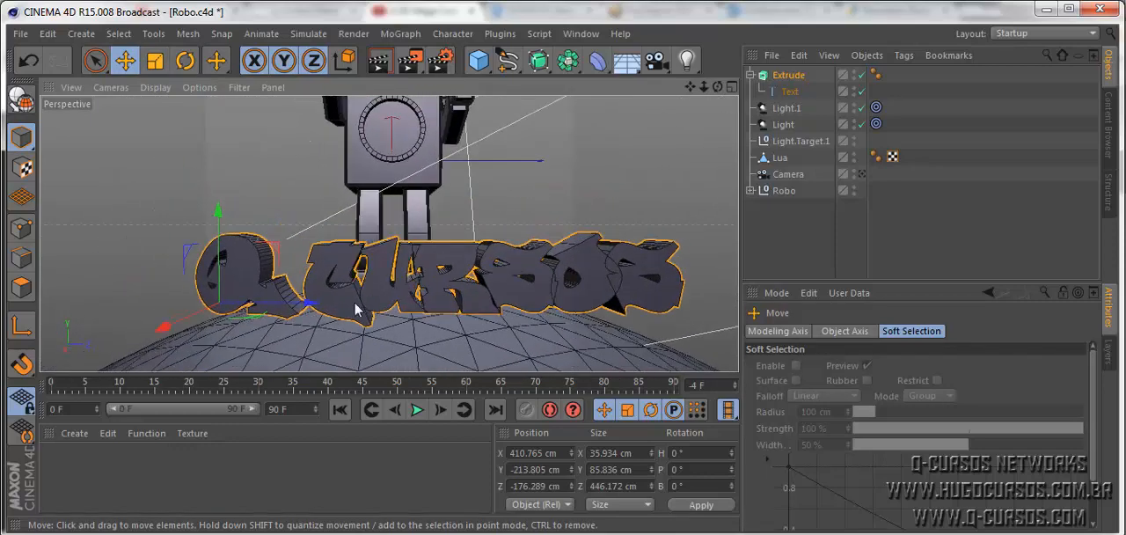
left_click_drag(327, 309, 293, 310)
- Add a rectangle spline about 34.5 cm square beside the robot, at about Z -277 cm
left_click(539, 59)
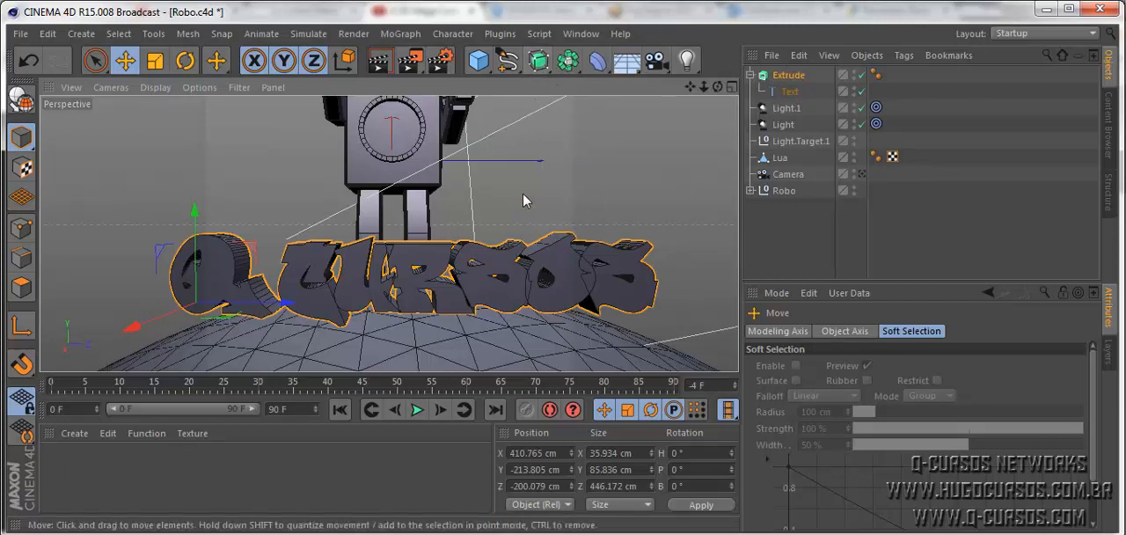
left_click(519, 77)
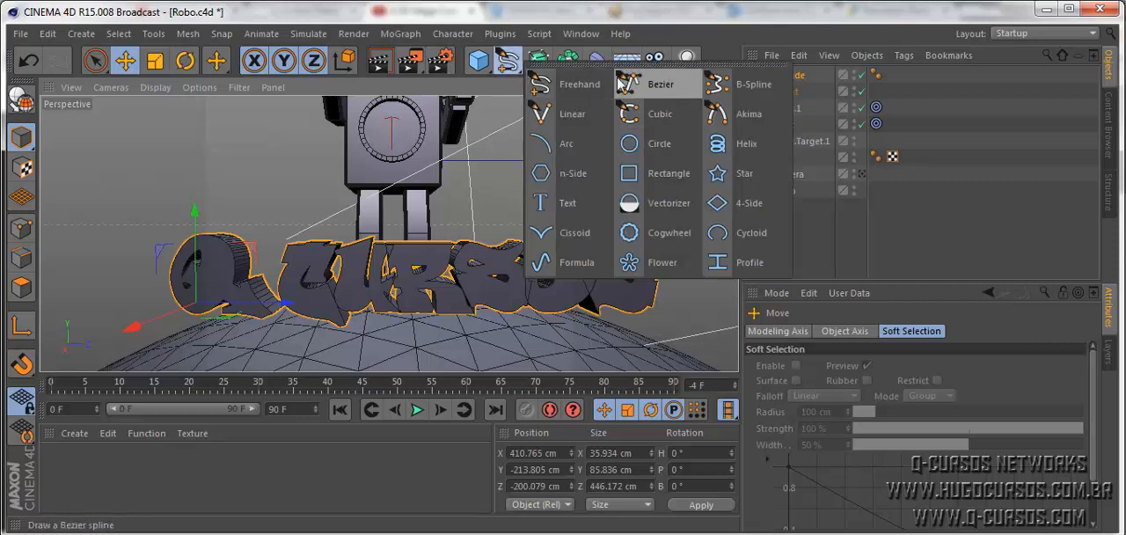
left_click(666, 175)
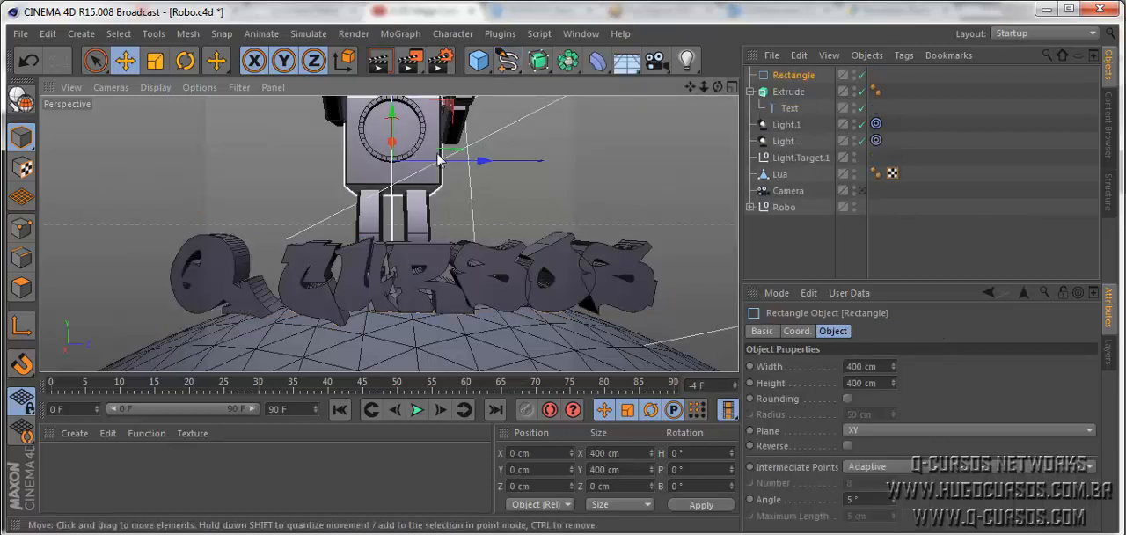
left_click_drag(482, 161, 352, 176)
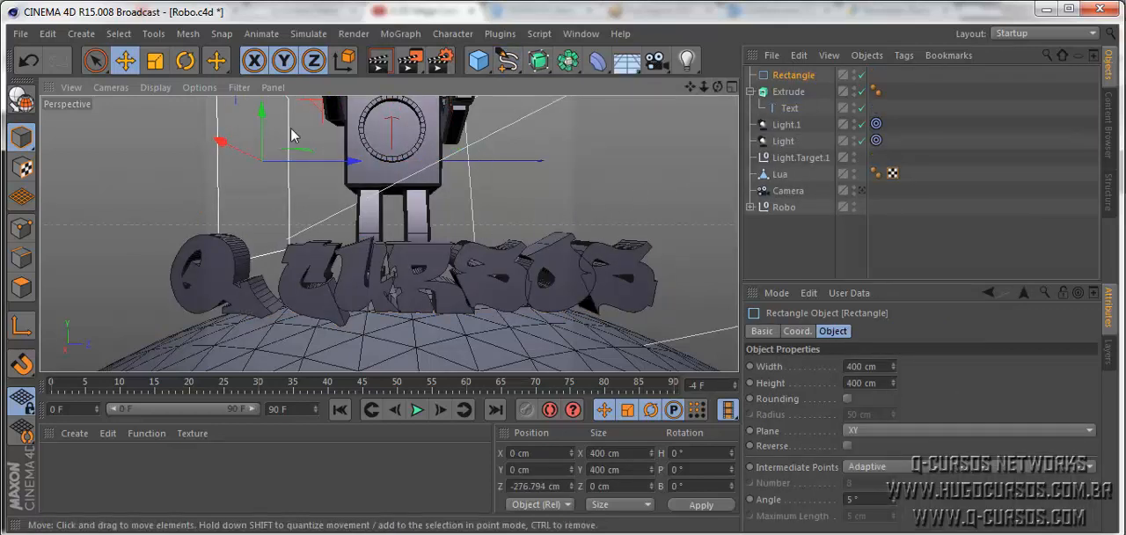
left_click(155, 59)
left_click_drag(357, 162, 271, 181)
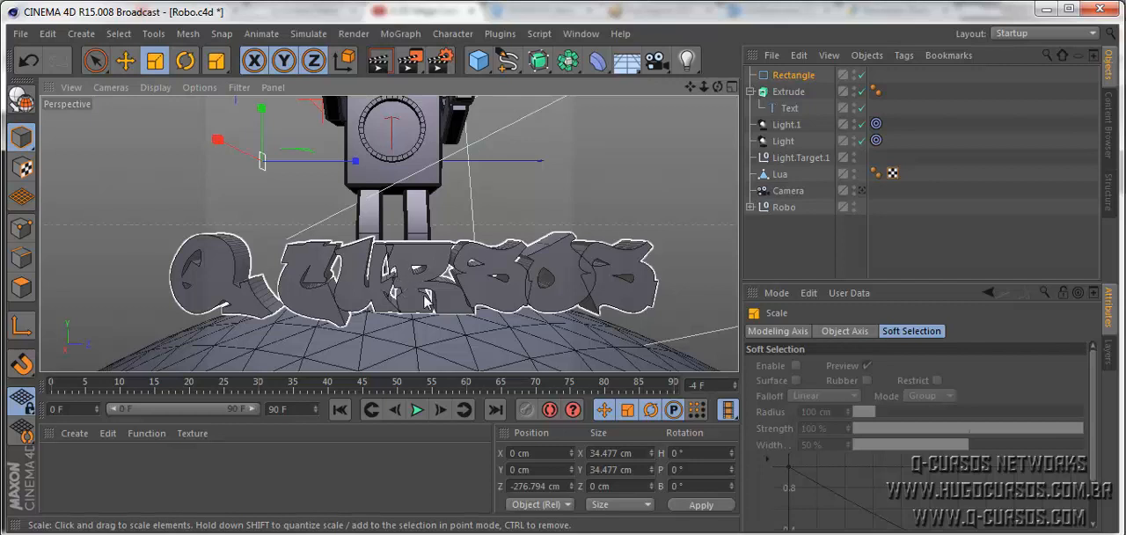
- Add a Sweep generator to the scene for the text outline
left_click(549, 72)
left_click(605, 141)
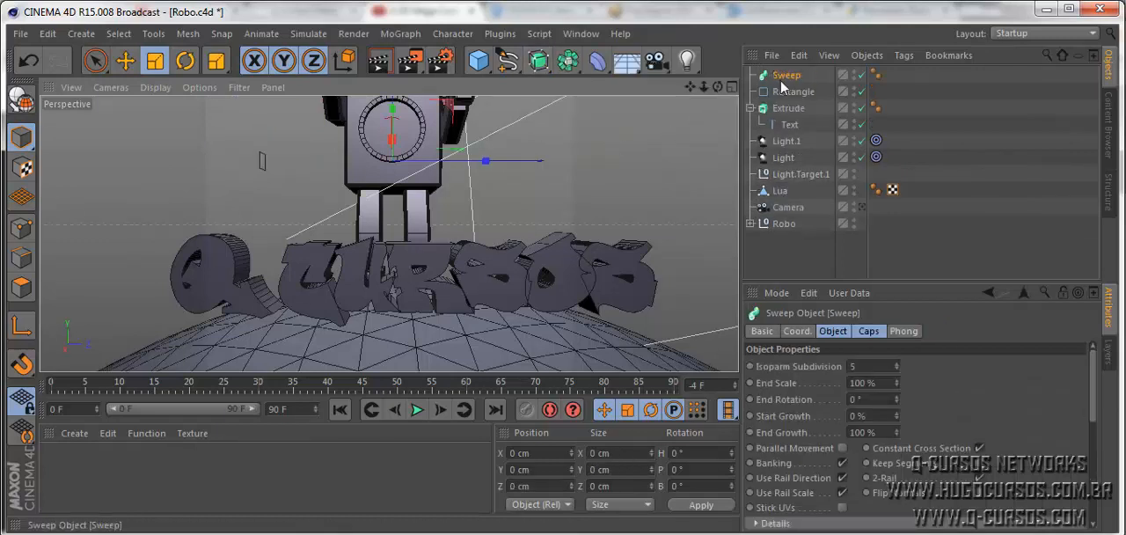
left_click(785, 93)
left_click(783, 77)
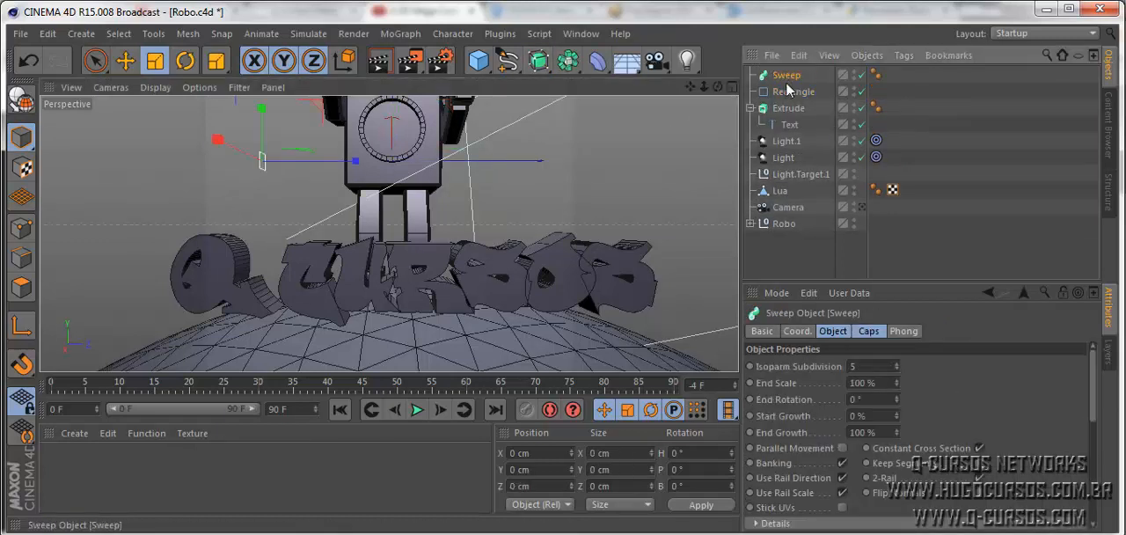
left_click(787, 92)
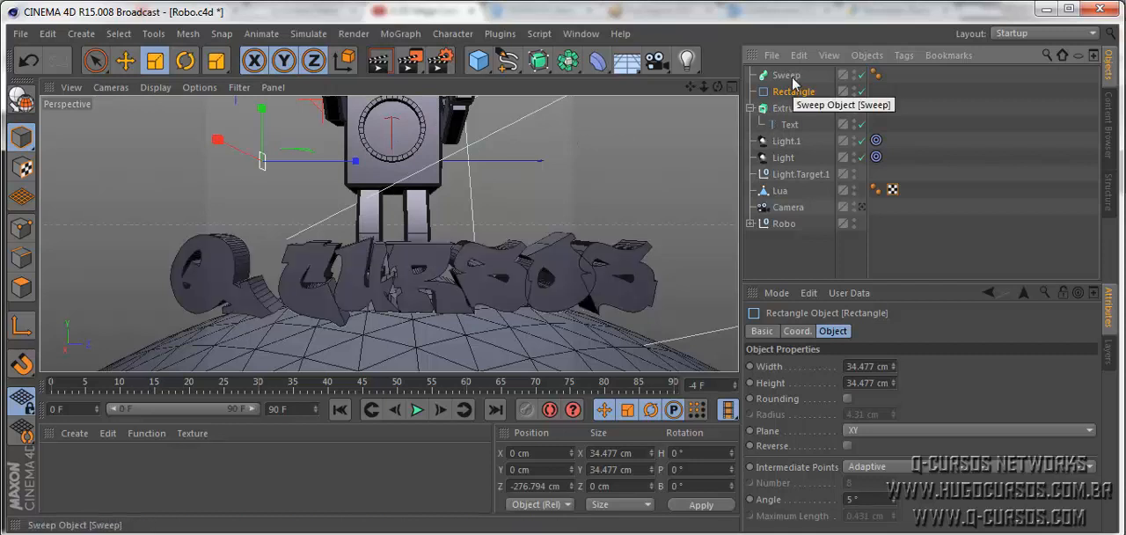
- Duplicate the text spline from the Extrude object and make the copy a child of the Sweep
left_click(790, 128)
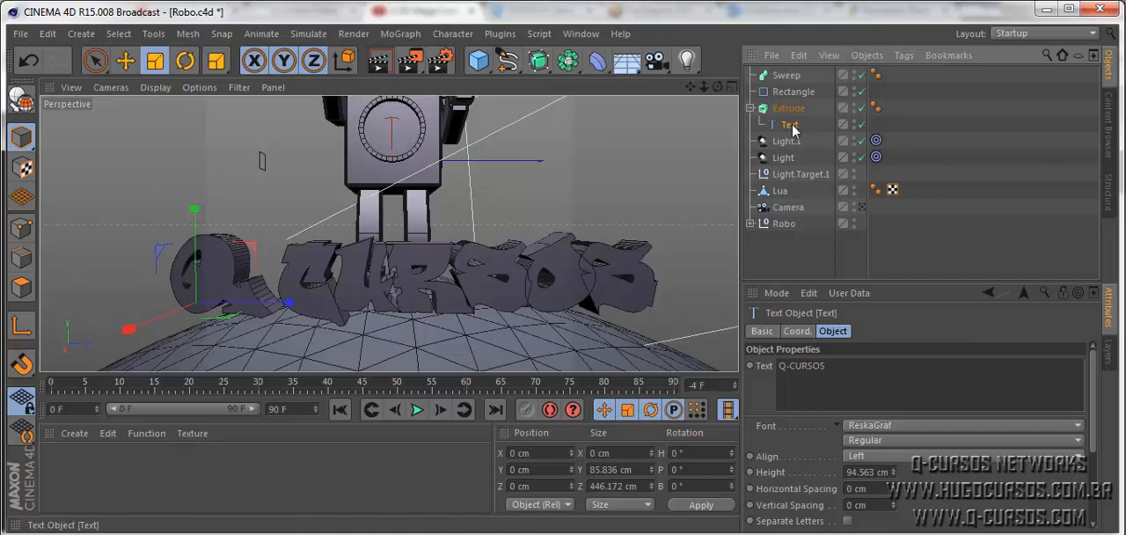
key("ctrl+c")
key("ctrl+v")
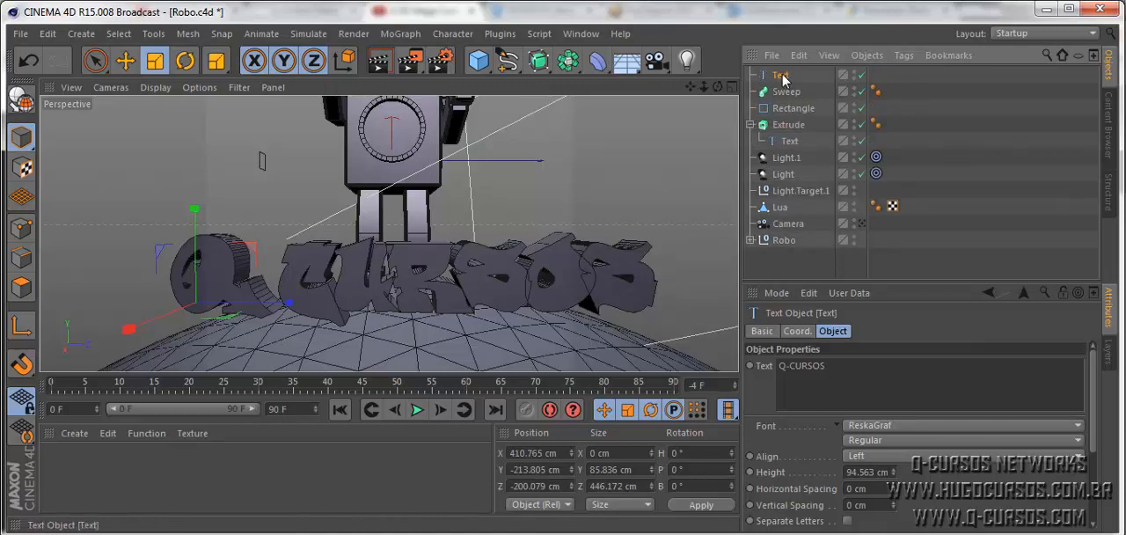
left_click_drag(781, 78, 785, 93)
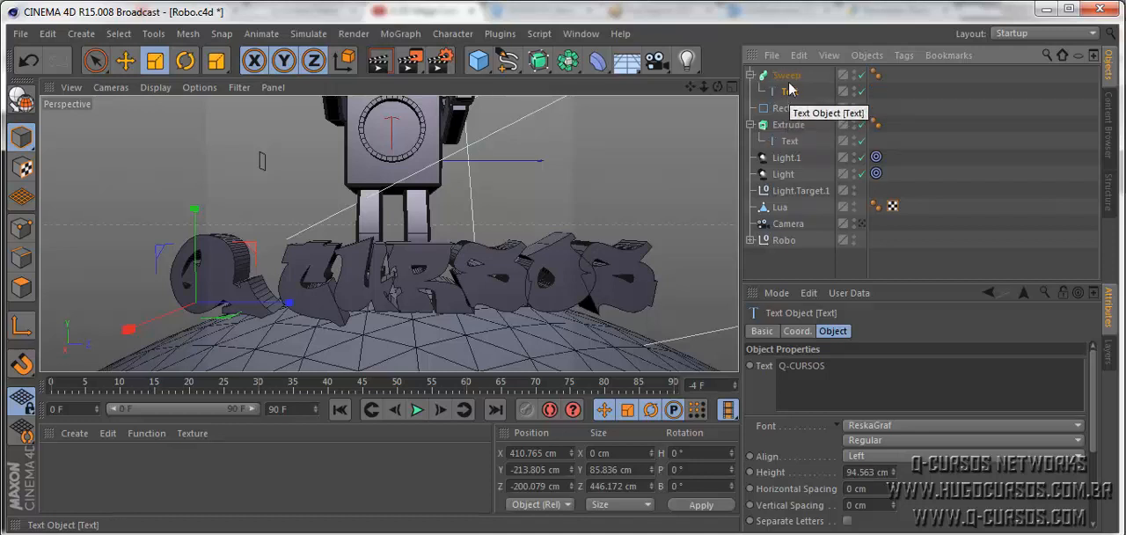
- Place the rectangle spline above the text inside the Sweep and scale it down to about 1.9 cm square
left_click(795, 110)
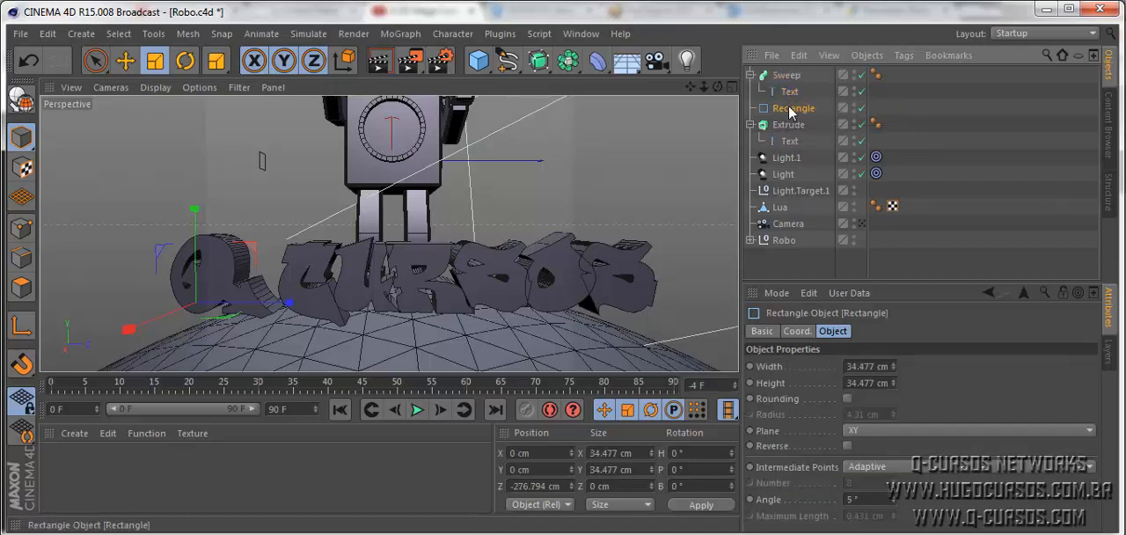
left_click_drag(790, 94, 789, 85)
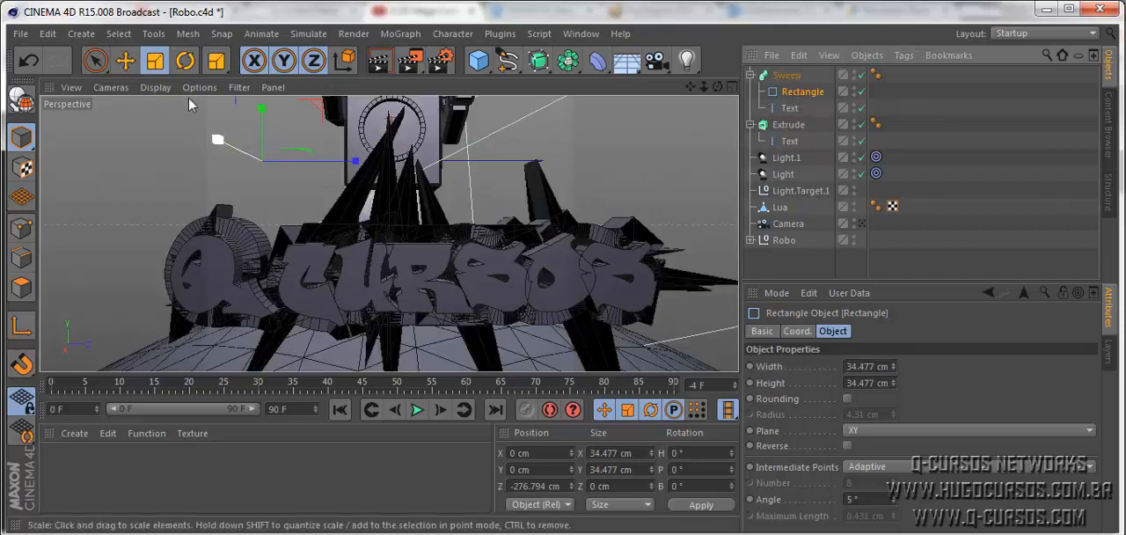
left_click_drag(262, 114, 234, 166)
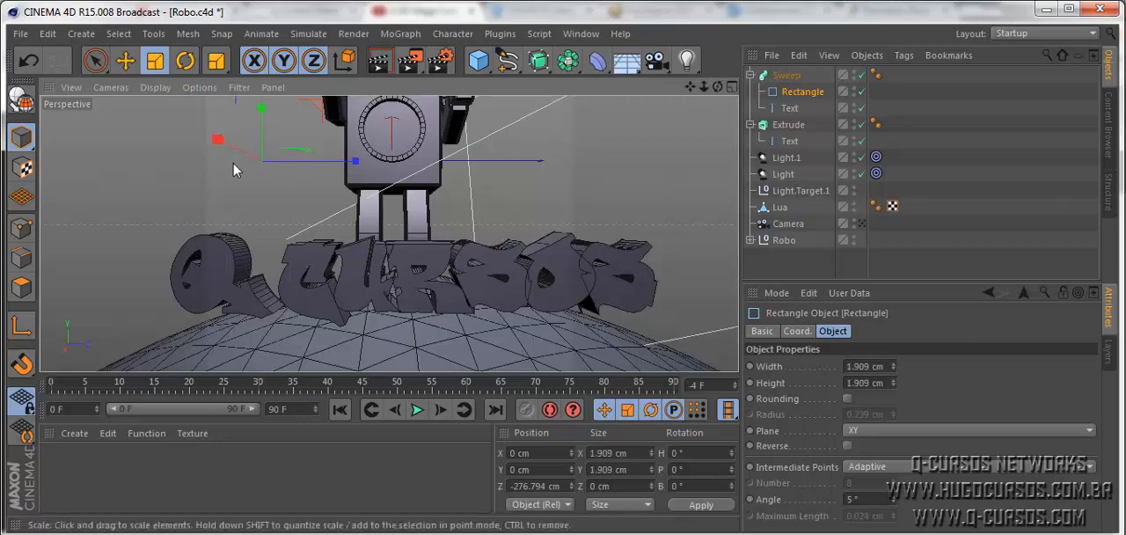
left_click_drag(281, 189, 419, 252, "alt")
scroll(200, 250, "up", 5)
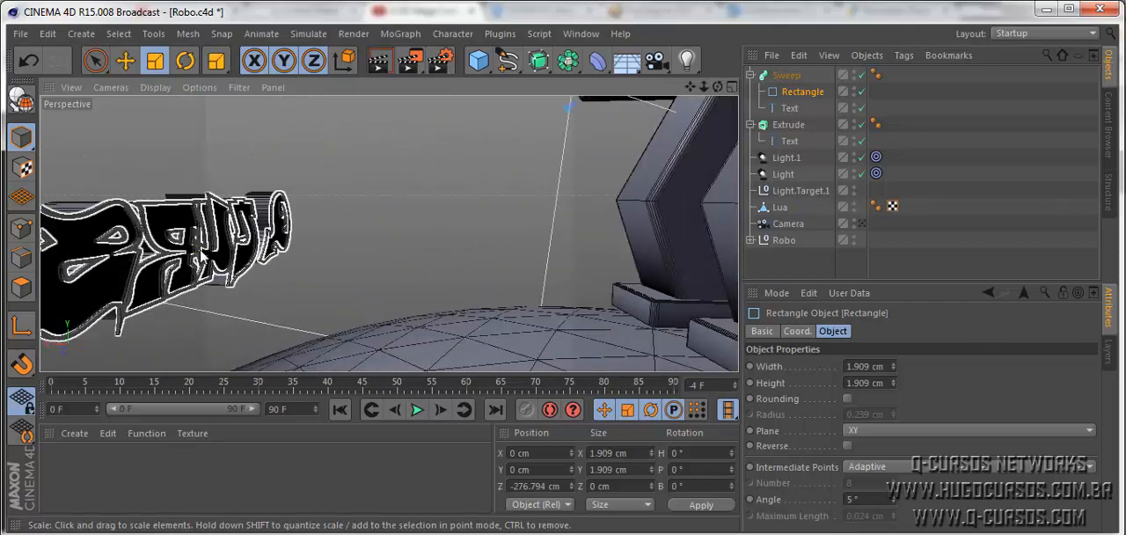
scroll(198, 253, "up", 2)
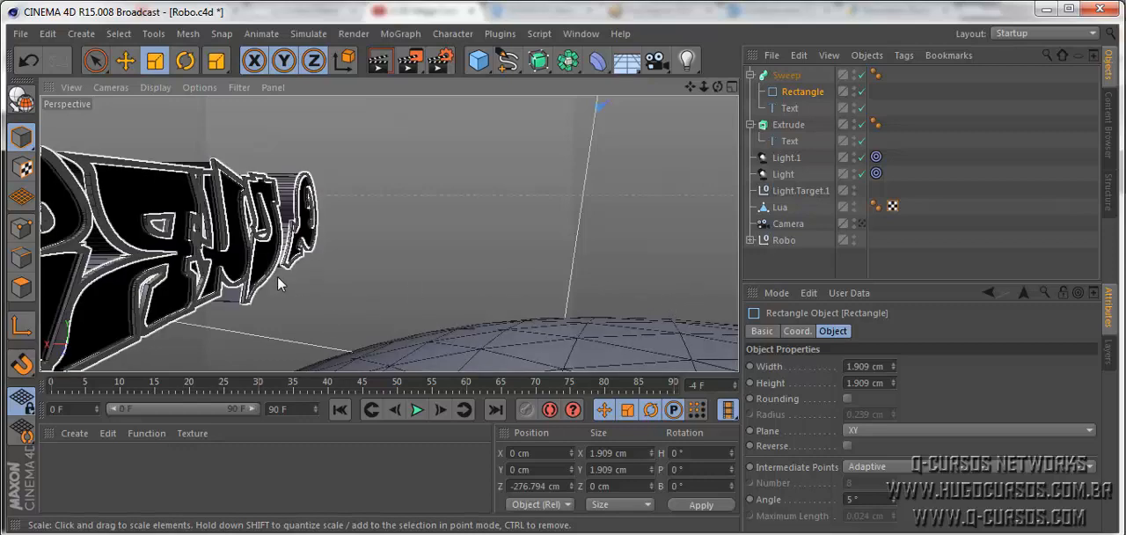
left_click_drag(277, 277, 639, 278, "alt")
scroll(490, 286, "down", 6)
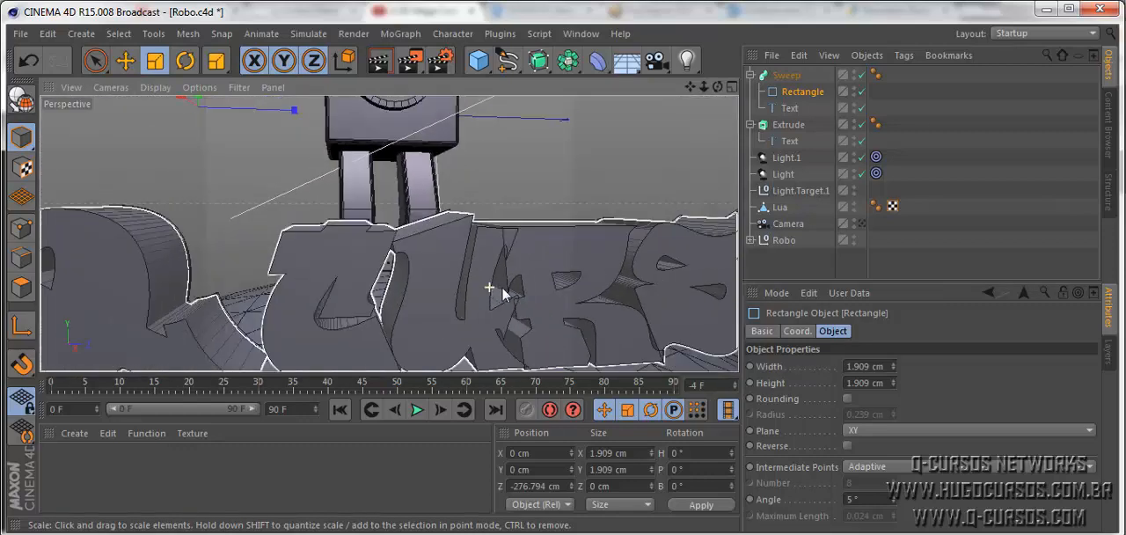
- Undo the rectangle scaling and the Sweep setup, back to before the text spline was duplicated
left_click(790, 108)
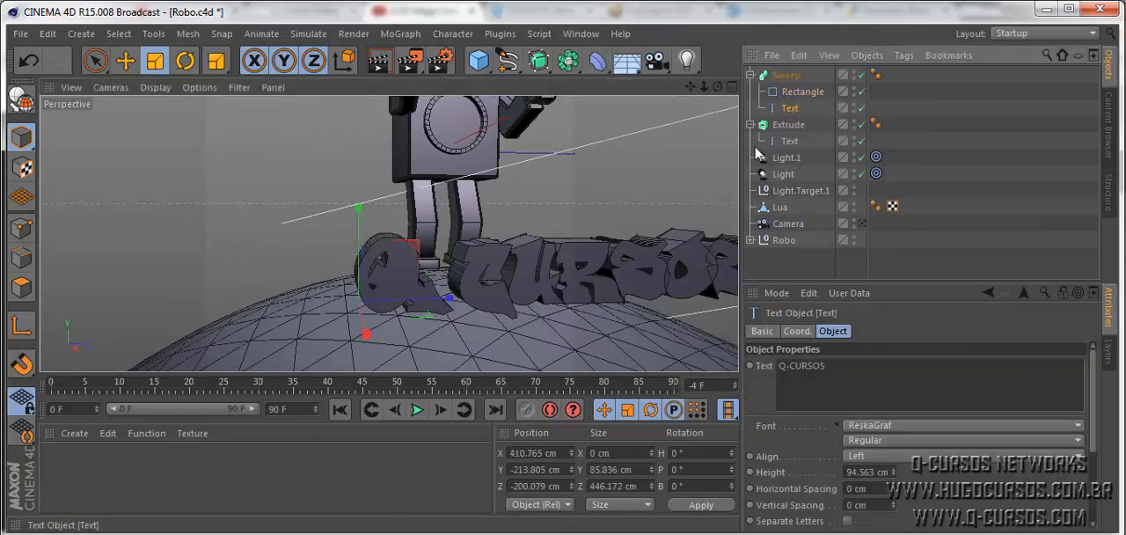
key("ctrl+z")
key("ctrl+z")
key("ctrl+z")
key("ctrl+z")
key("ctrl+z")
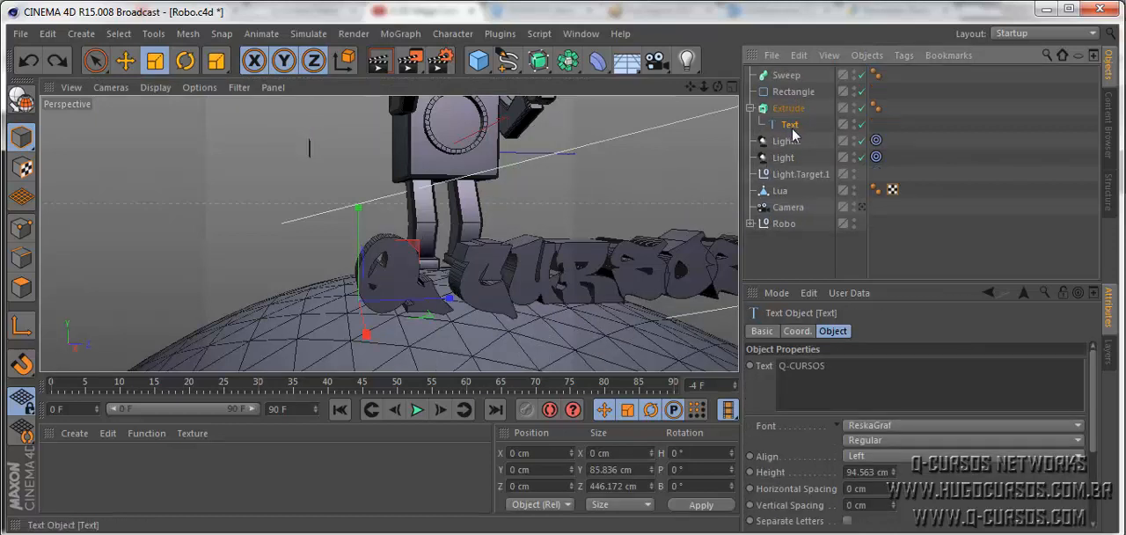
- Reverse the extrusion direction of the lettering by setting the Extrude object's first Movement value to -35.934 cm
left_click(792, 129)
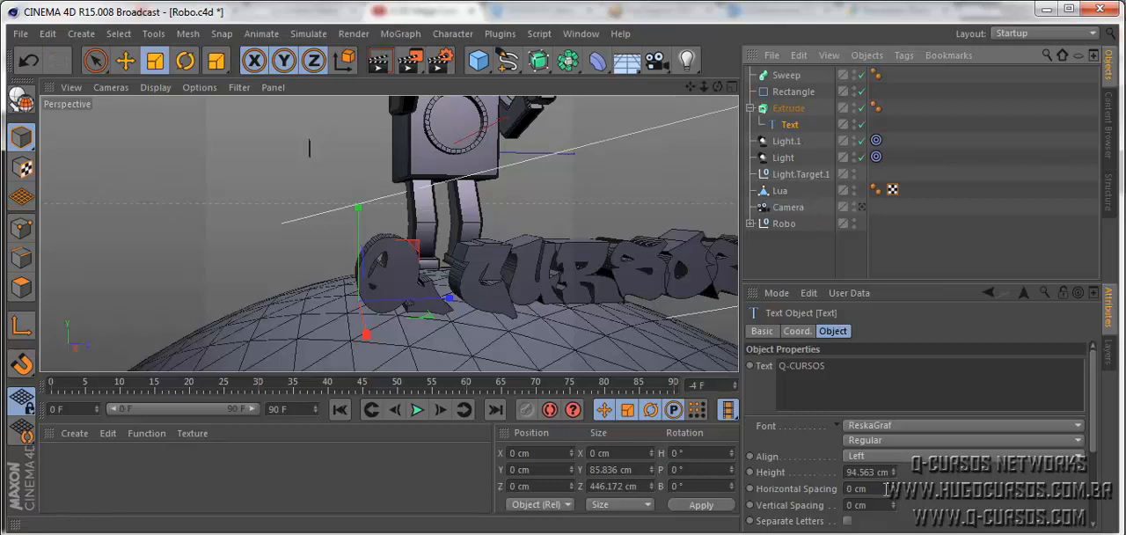
left_click(788, 107)
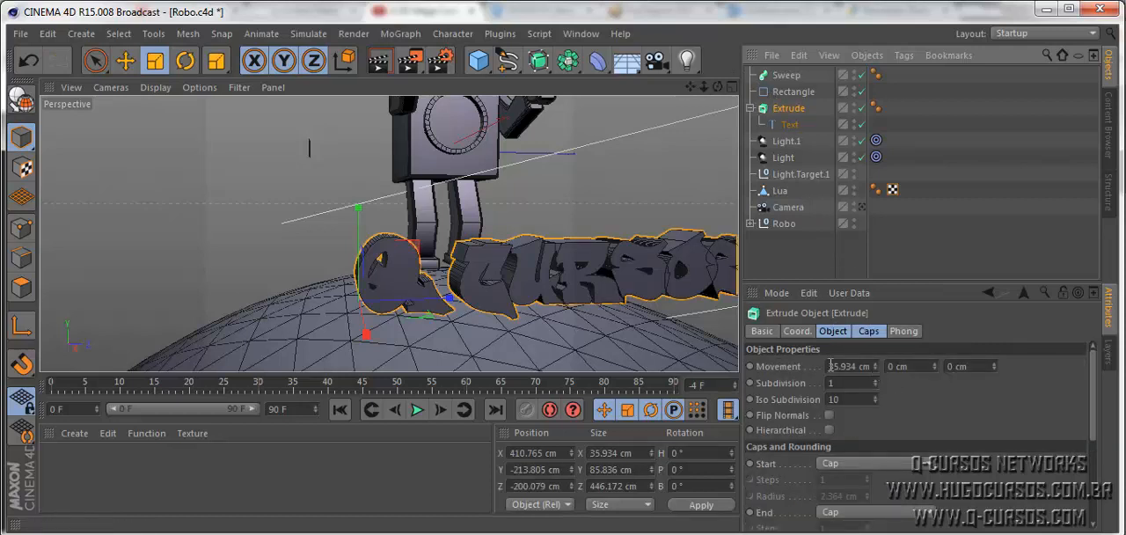
left_click(825, 365)
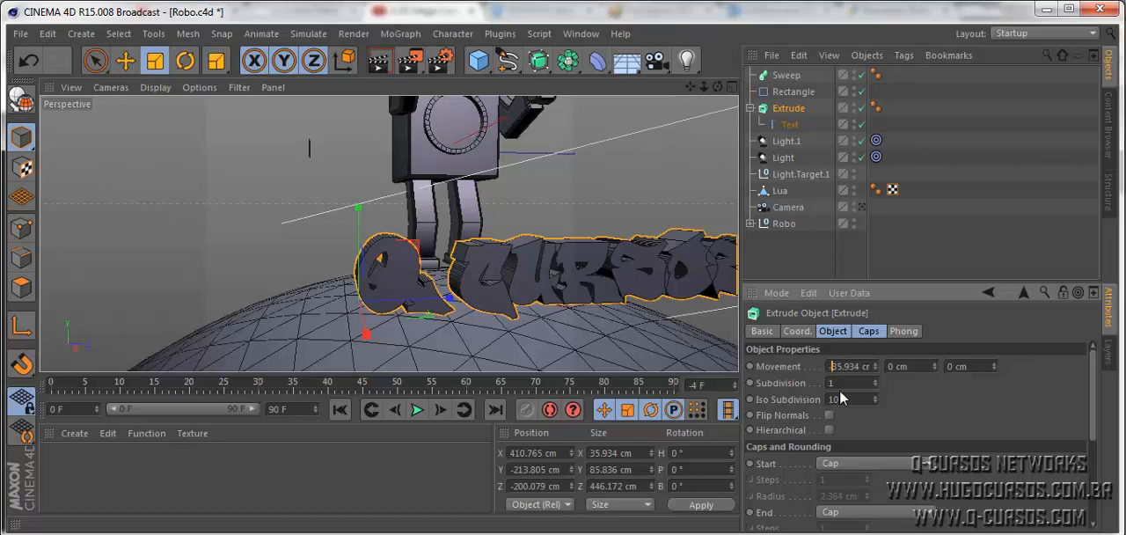
type("-")
key("Return")
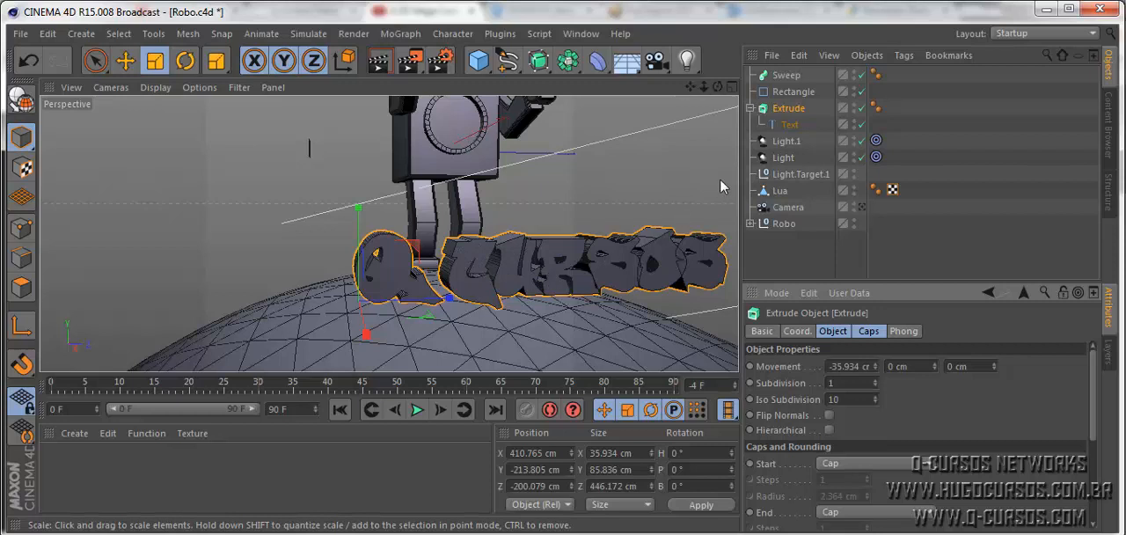
- Duplicate the Extrude's text spline and place the copy in the Sweep with the rectangle spline above it
left_click(789, 124)
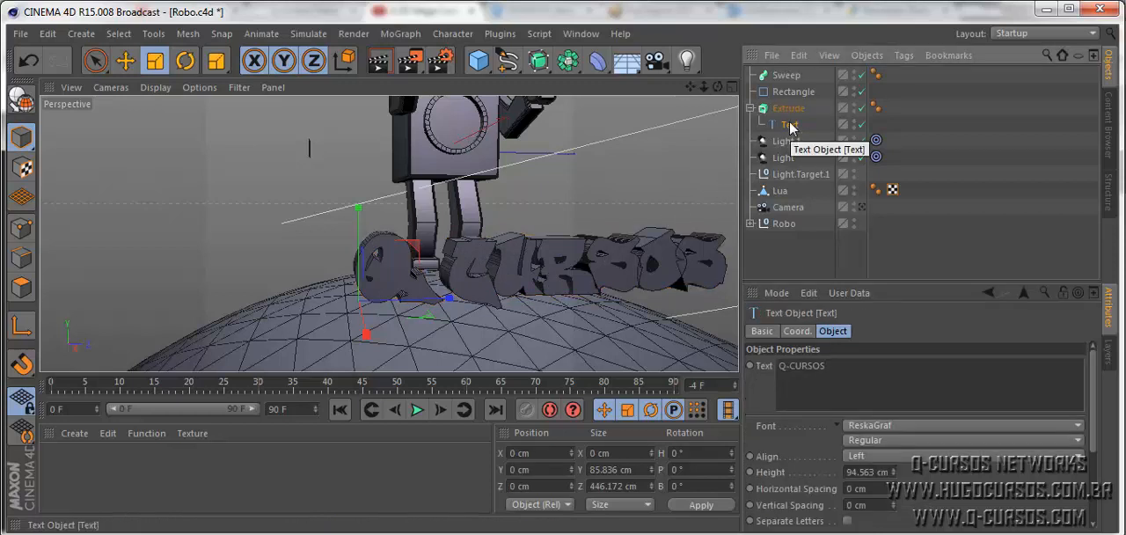
key("ctrl+v")
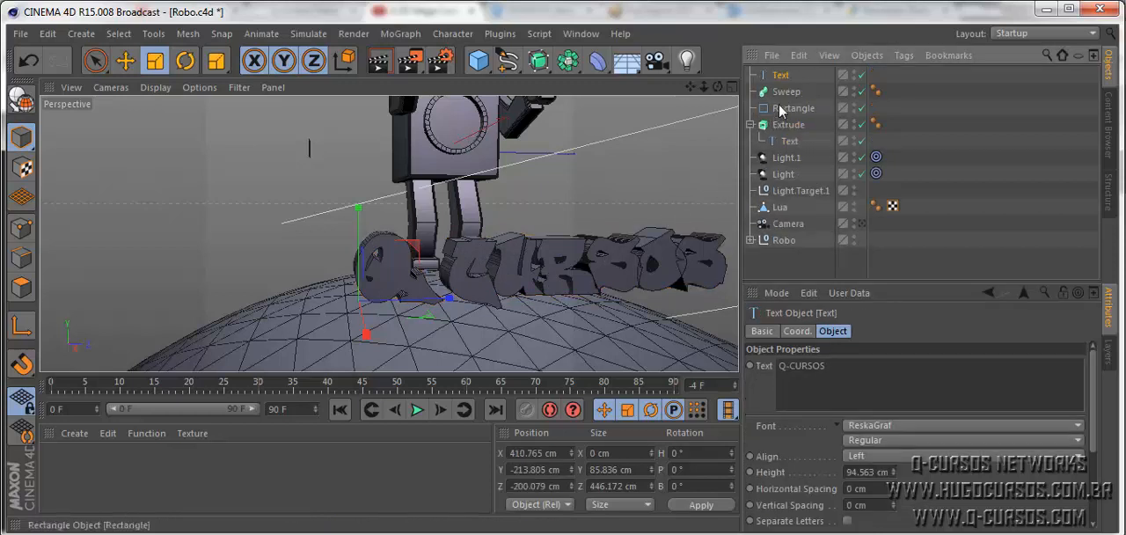
left_click_drag(788, 89, 784, 78)
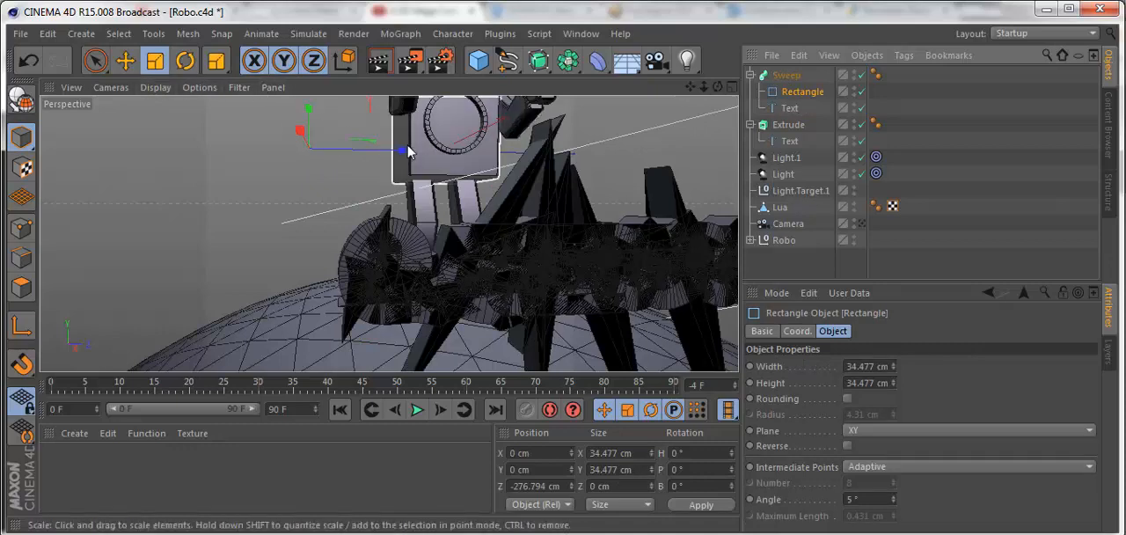
- Scale the Sweep's rectangle spline down to about 2.5 cm square to form a thin outline around the letters
left_click_drag(407, 151, 316, 195)
scroll(510, 269, "up", 3)
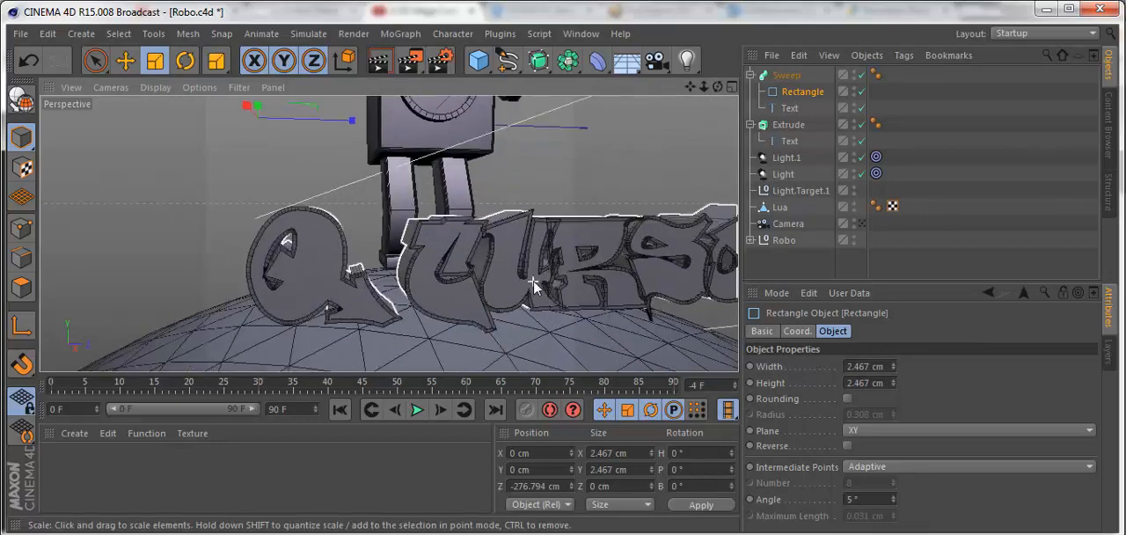
scroll(538, 295, "down", 5)
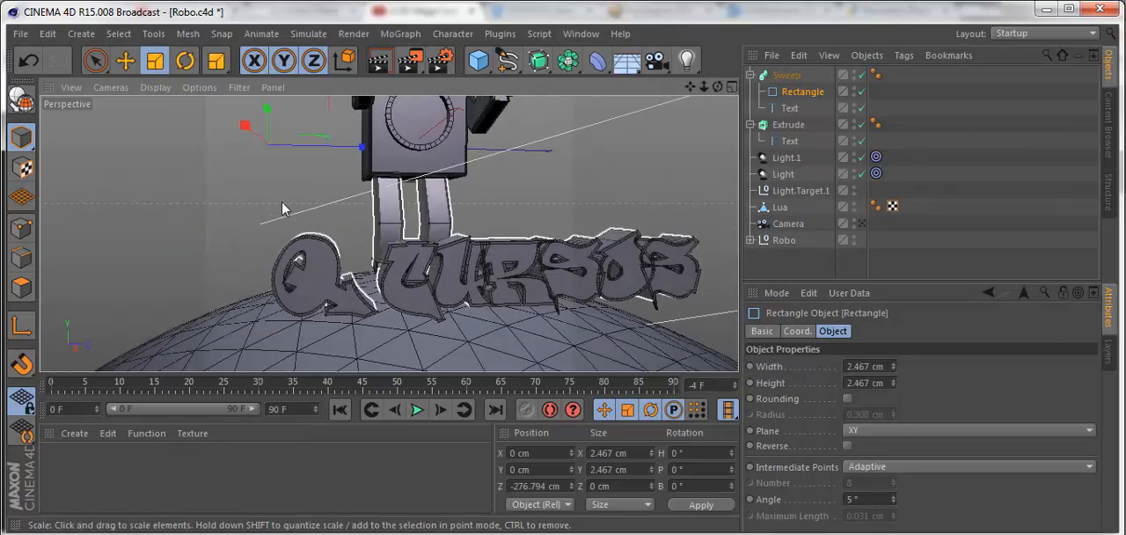
left_click(259, 201)
scroll(523, 279, "up", 4)
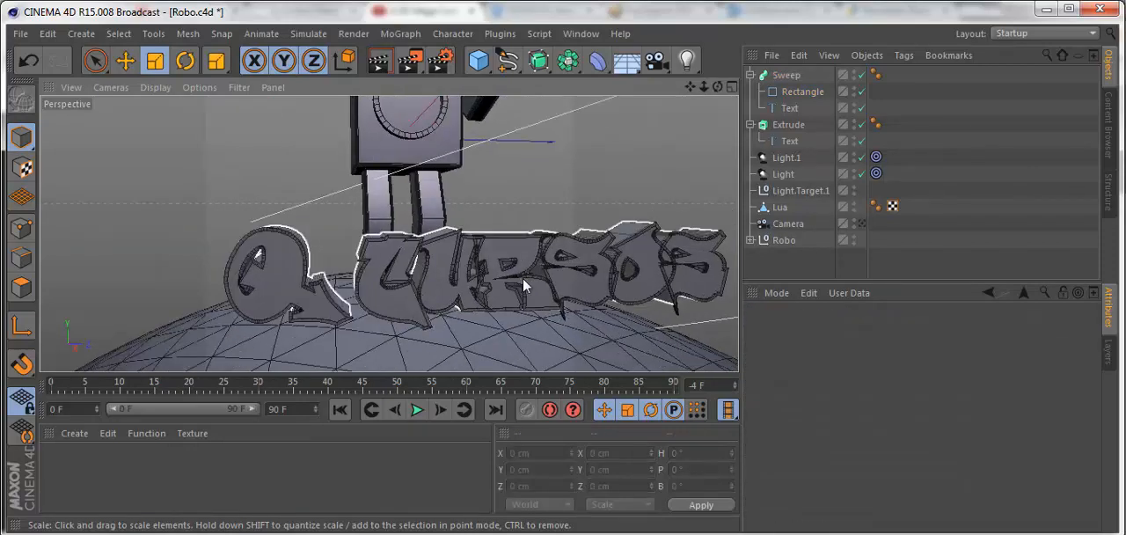
scroll(522, 280, "up", 2)
scroll(492, 278, "down", 6)
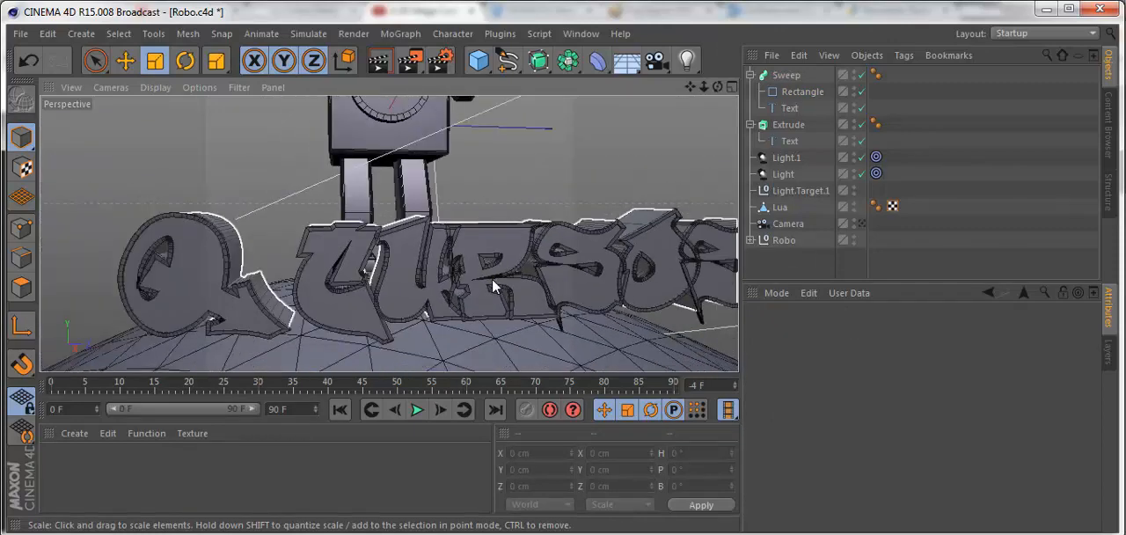
scroll(492, 278, "down", 4)
scroll(497, 282, "up", 4)
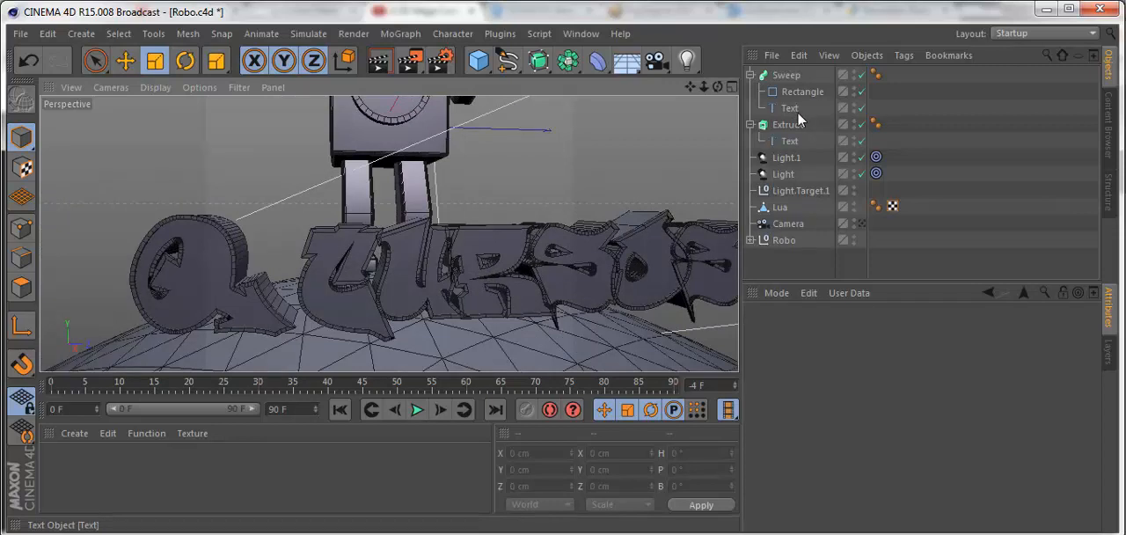
- Select the text spline inside the Sweep
left_click(789, 110)
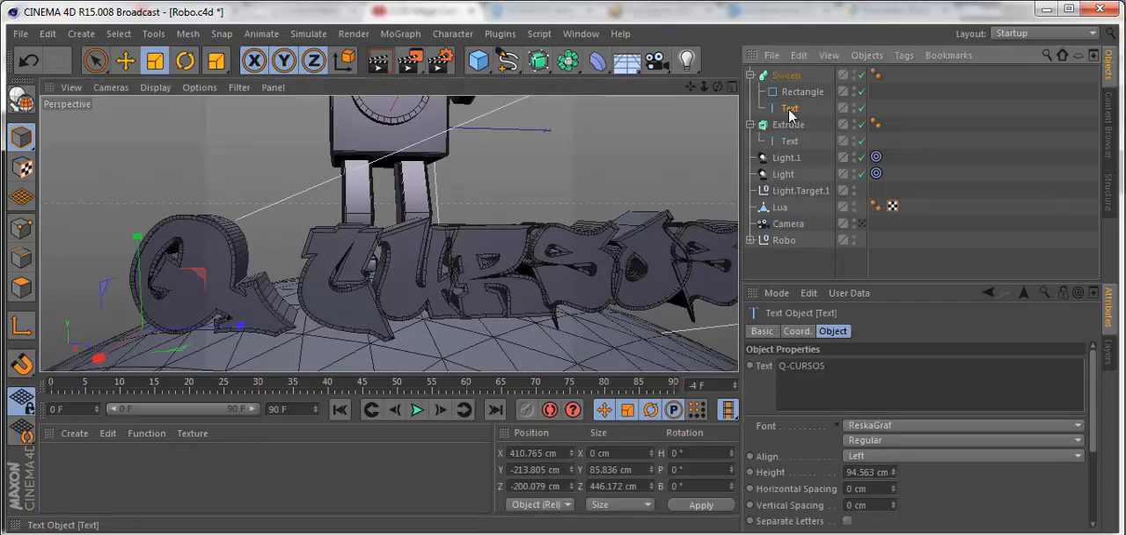